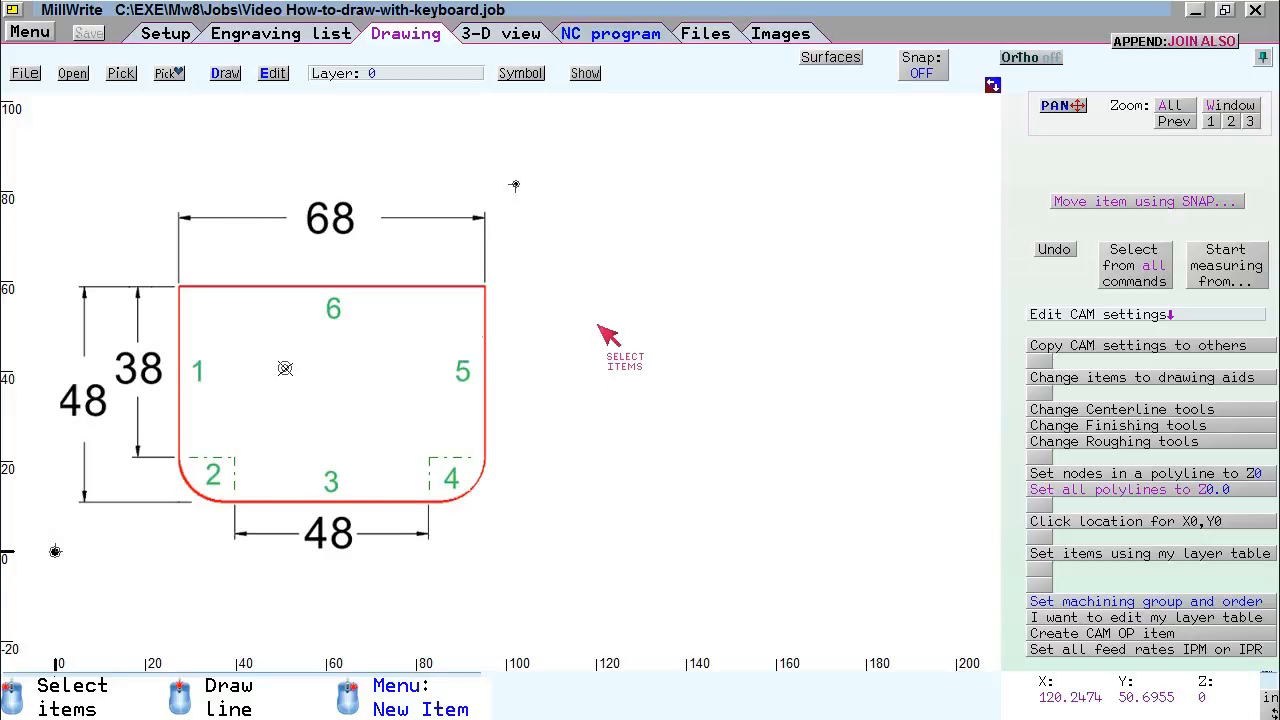
Step: Draw a rectangle 48 high and 68 long beside the reference image, with its upper-left corner at about X 117.36, Y 58.47
left_click(225, 73)
left_click(275, 371)
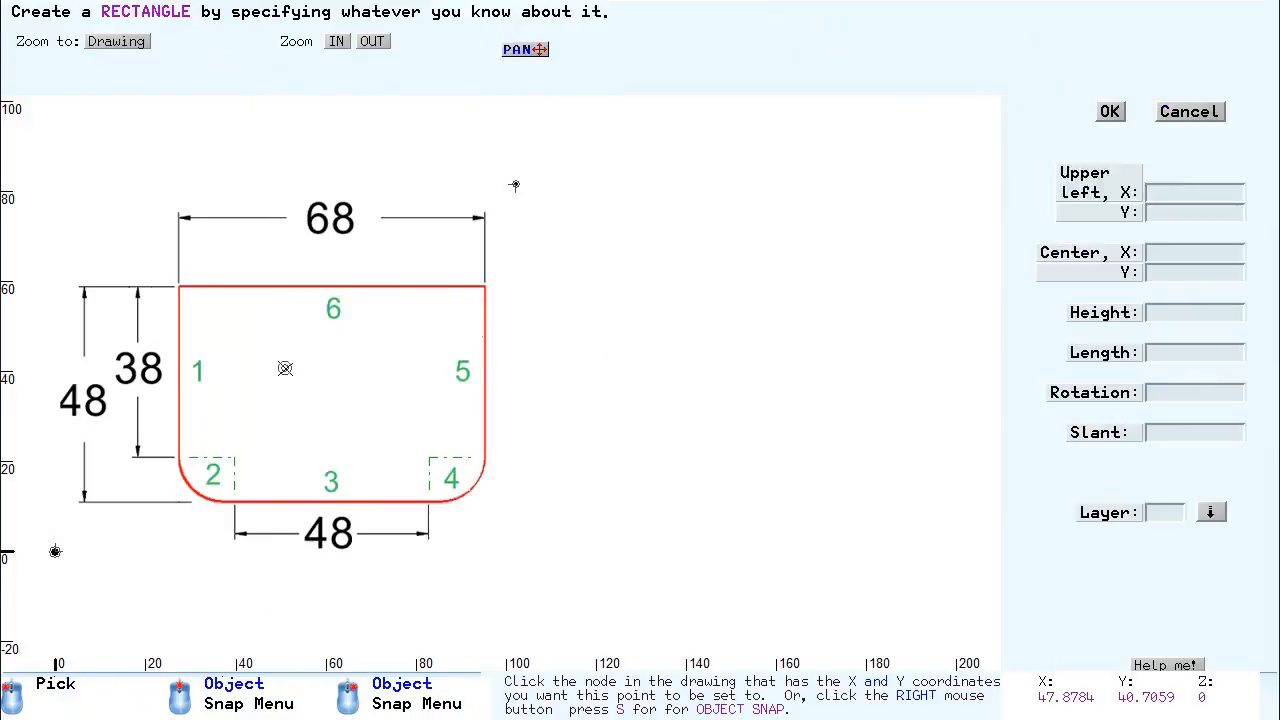
left_click(588, 291)
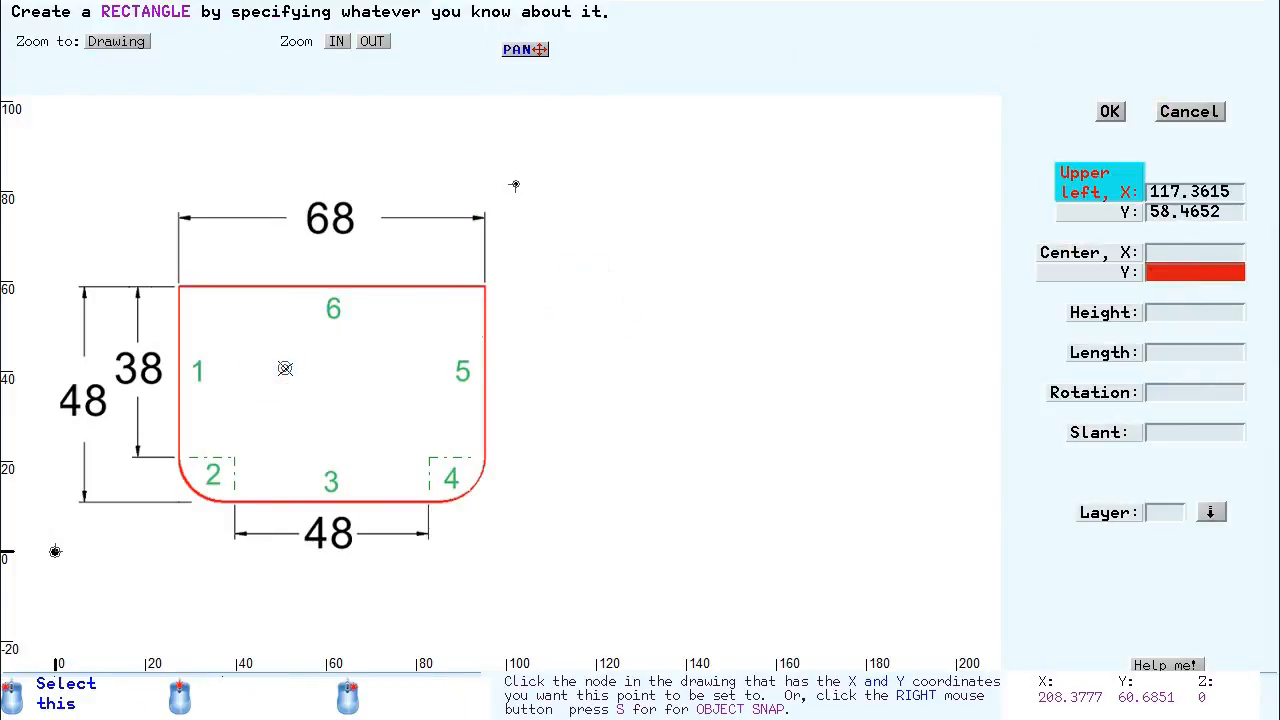
type("48")
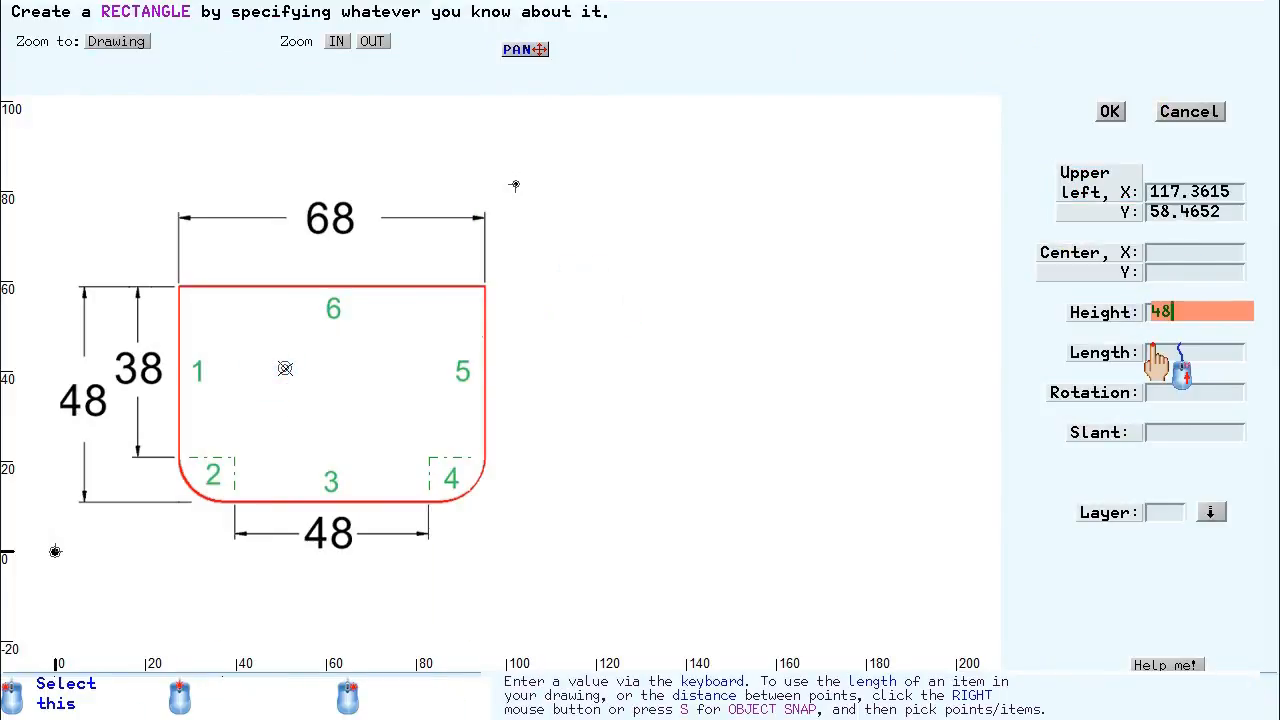
key("Tab")
type("68")
left_click(1110, 111)
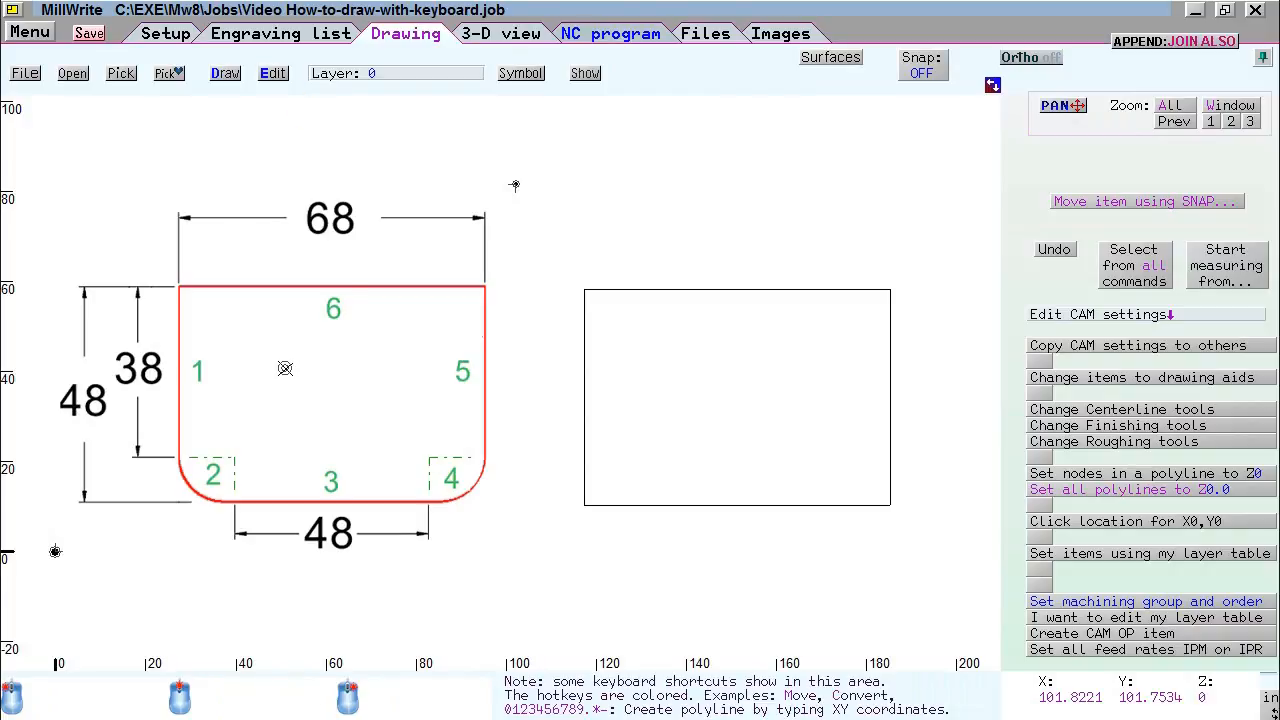
Step: Fillet only the two lower corners of the new rectangle with a value of 10
left_click(273, 73)
left_click(323, 131)
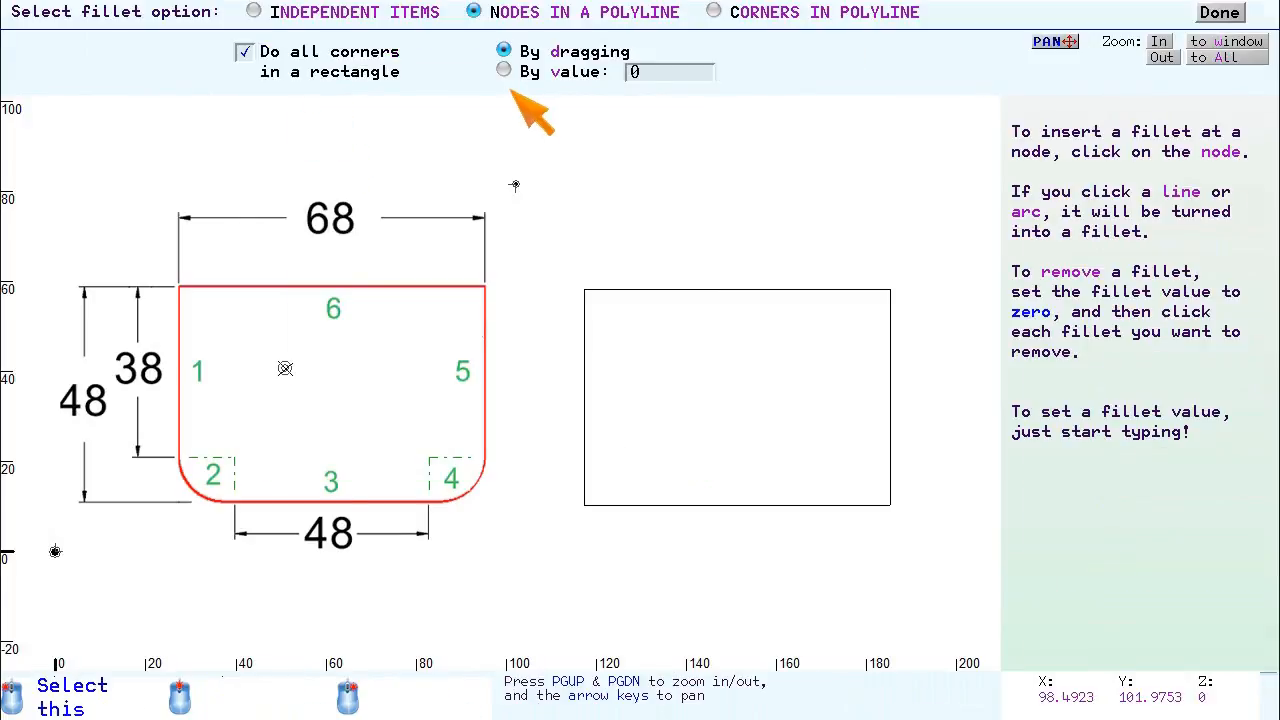
type("10")
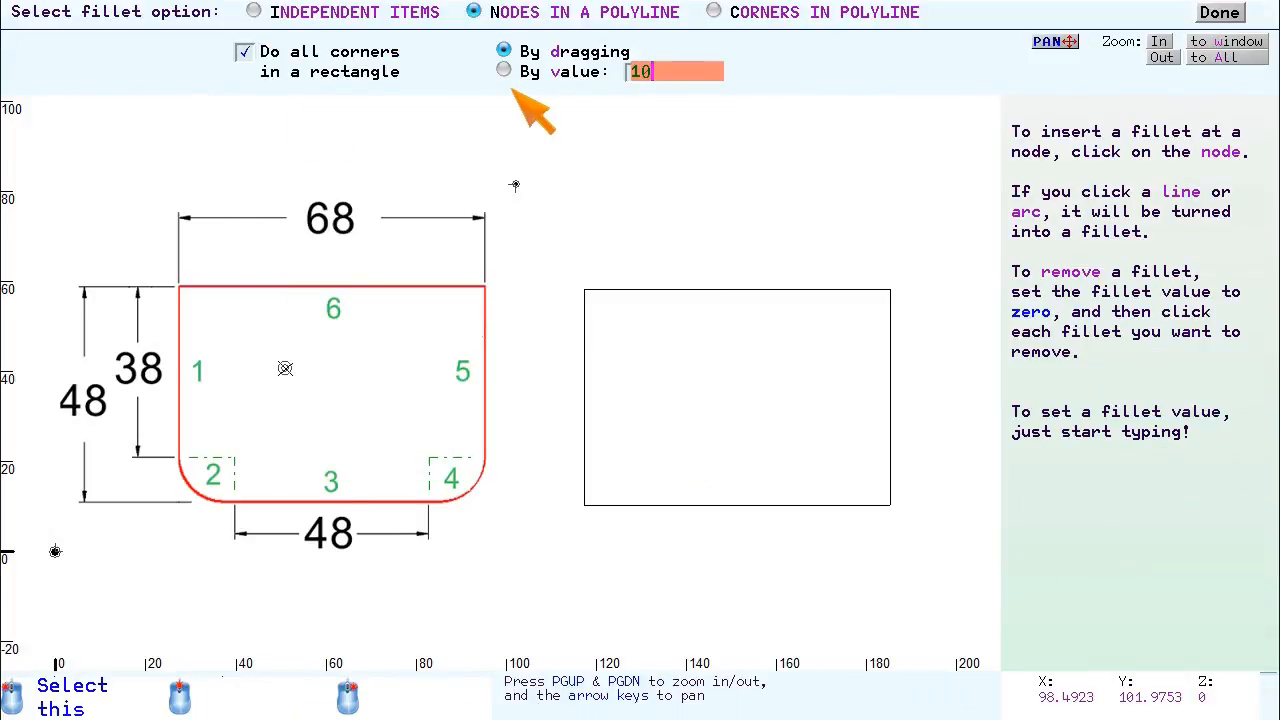
key("Return")
left_click(245, 52)
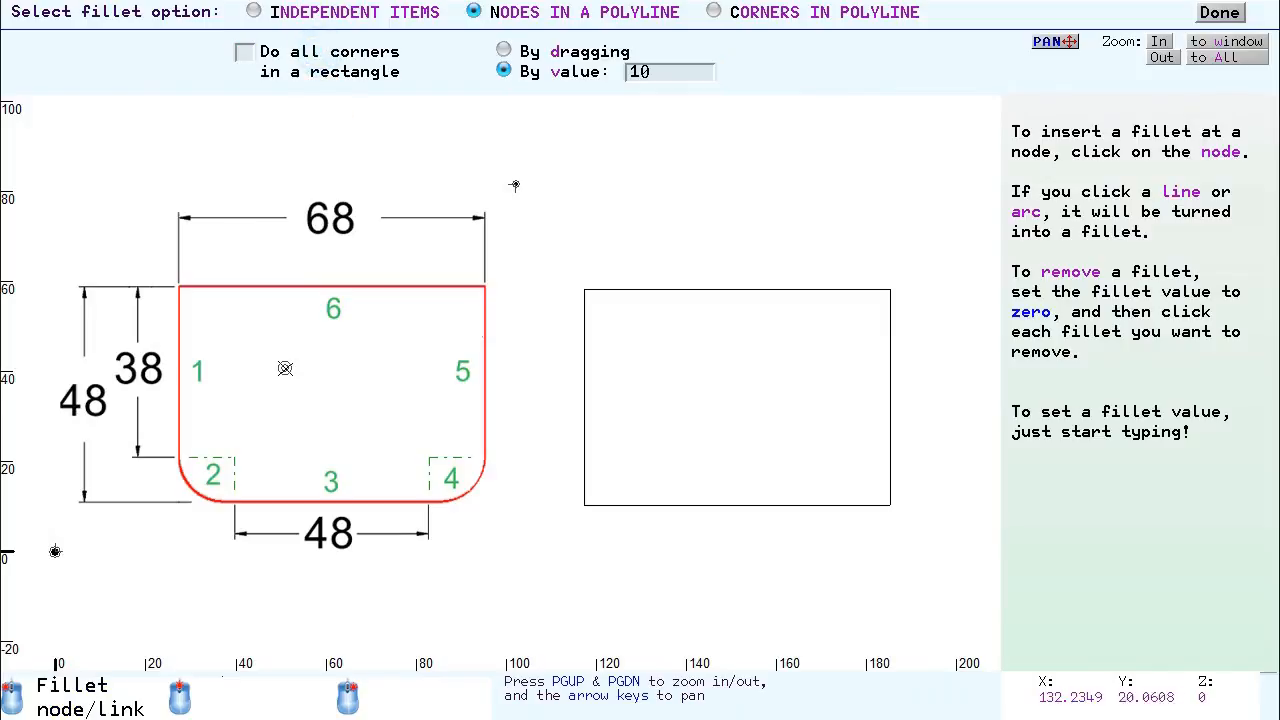
left_click(586, 505)
left_click(890, 505)
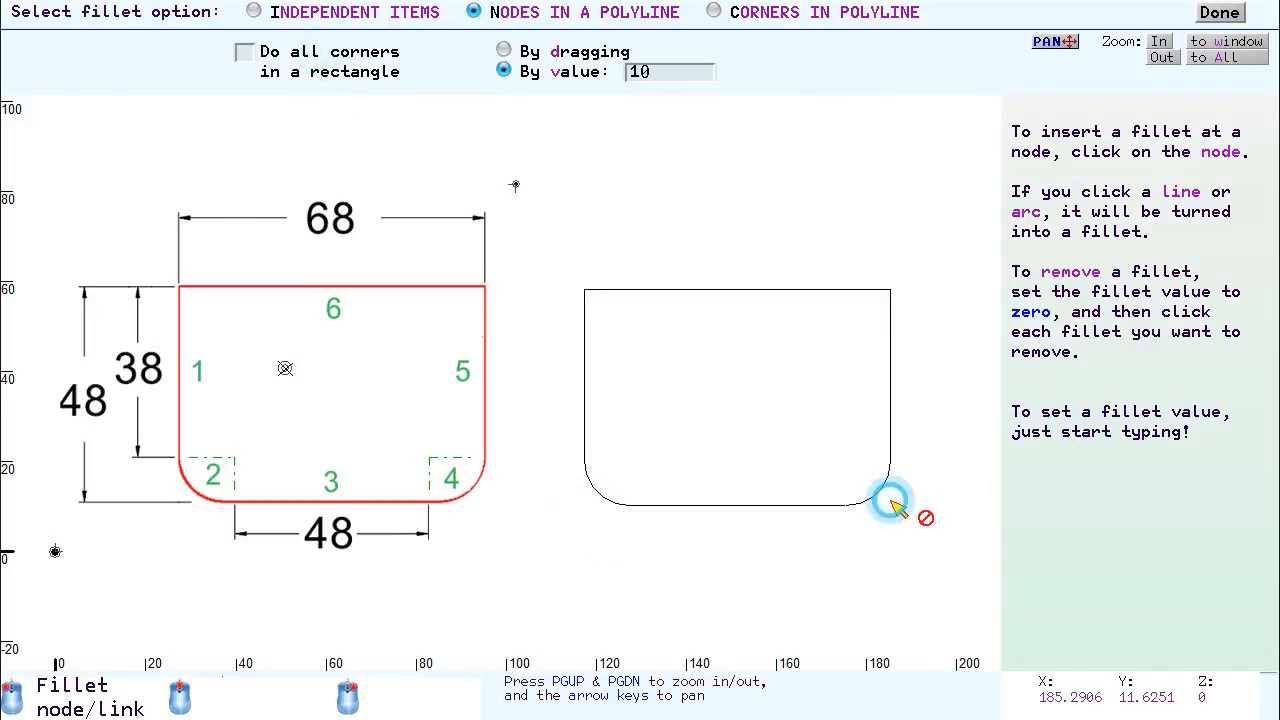
left_click(1182, 10)
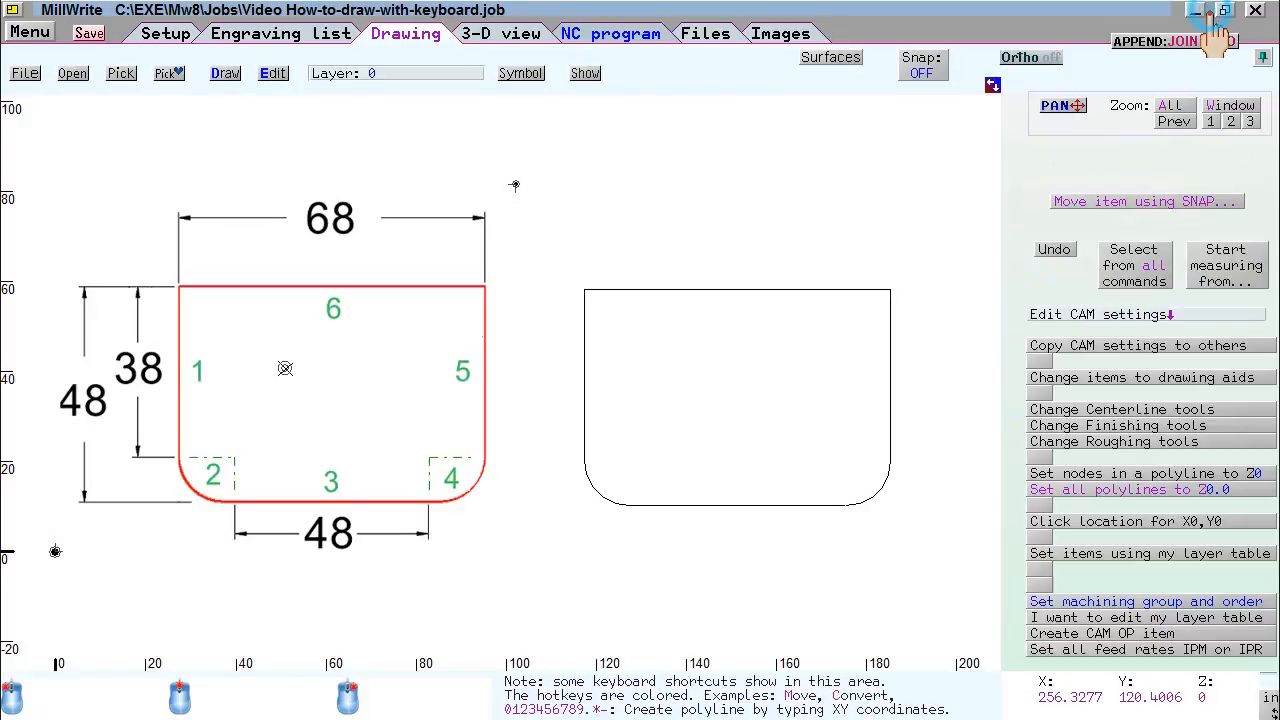
Step: Delete the rectangle with the filleted lower corners
left_click(820, 292)
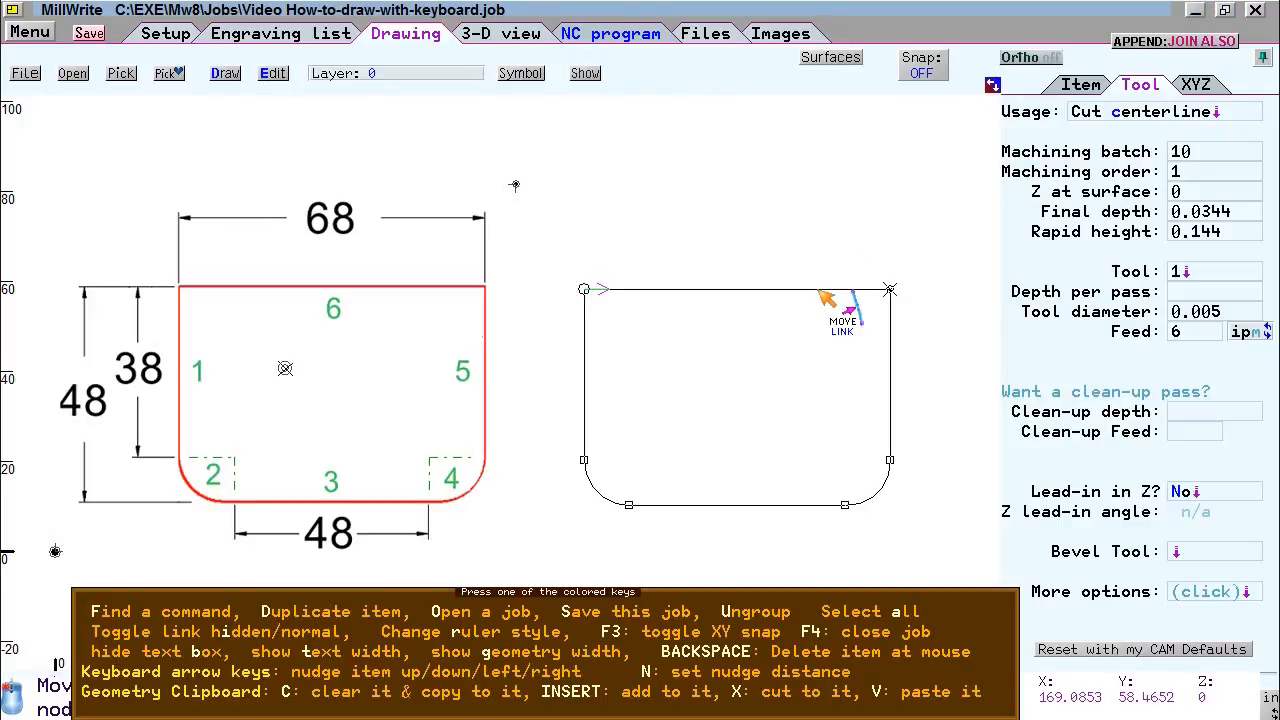
key("BackSpace")
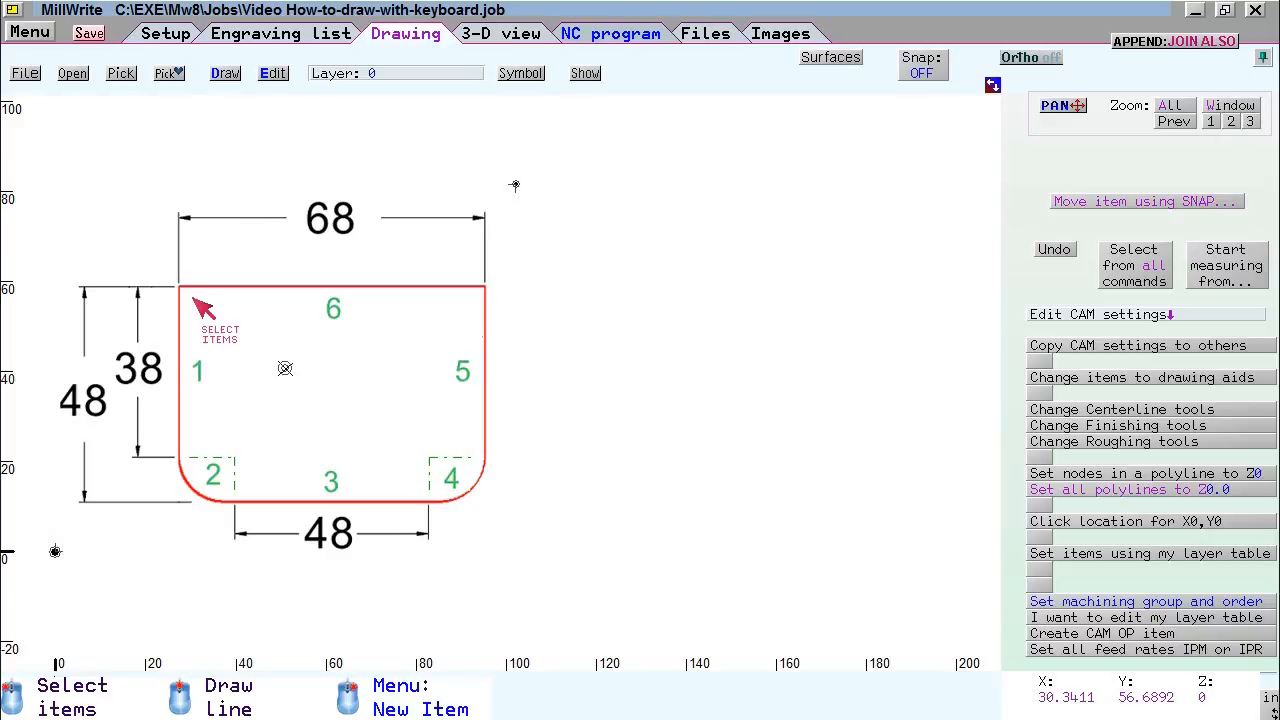
left_click(57, 551)
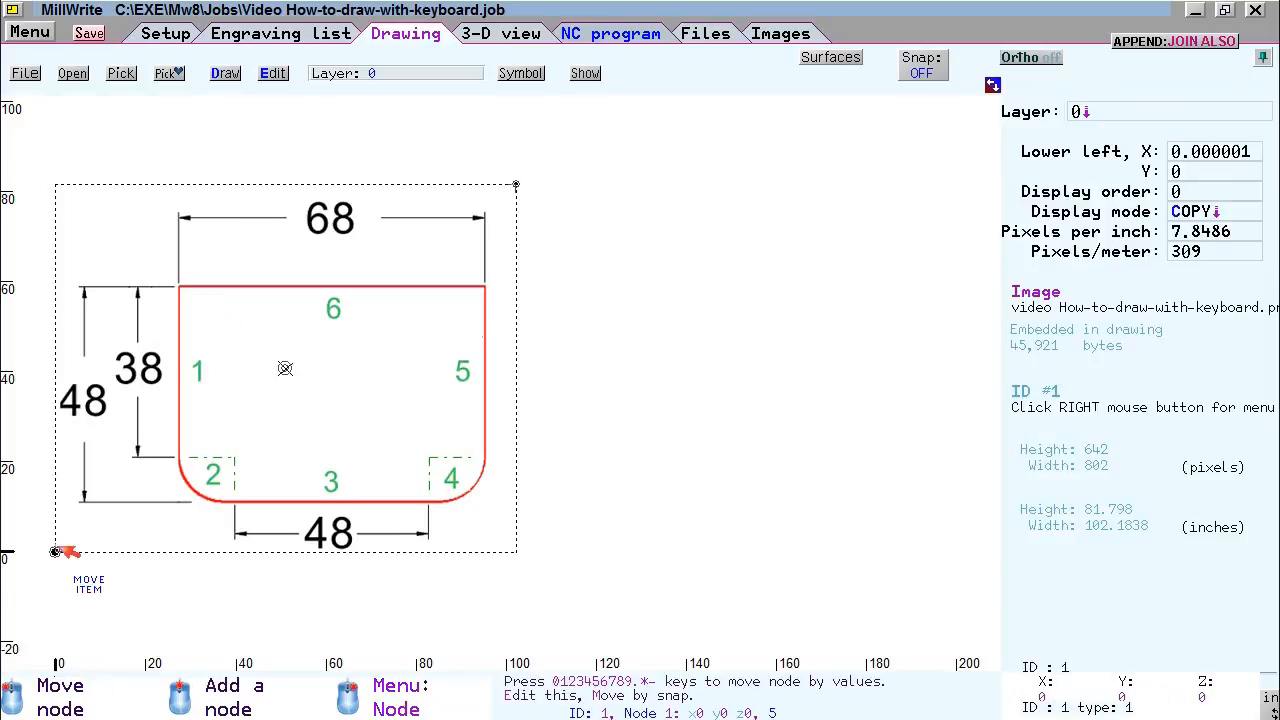
key("Escape")
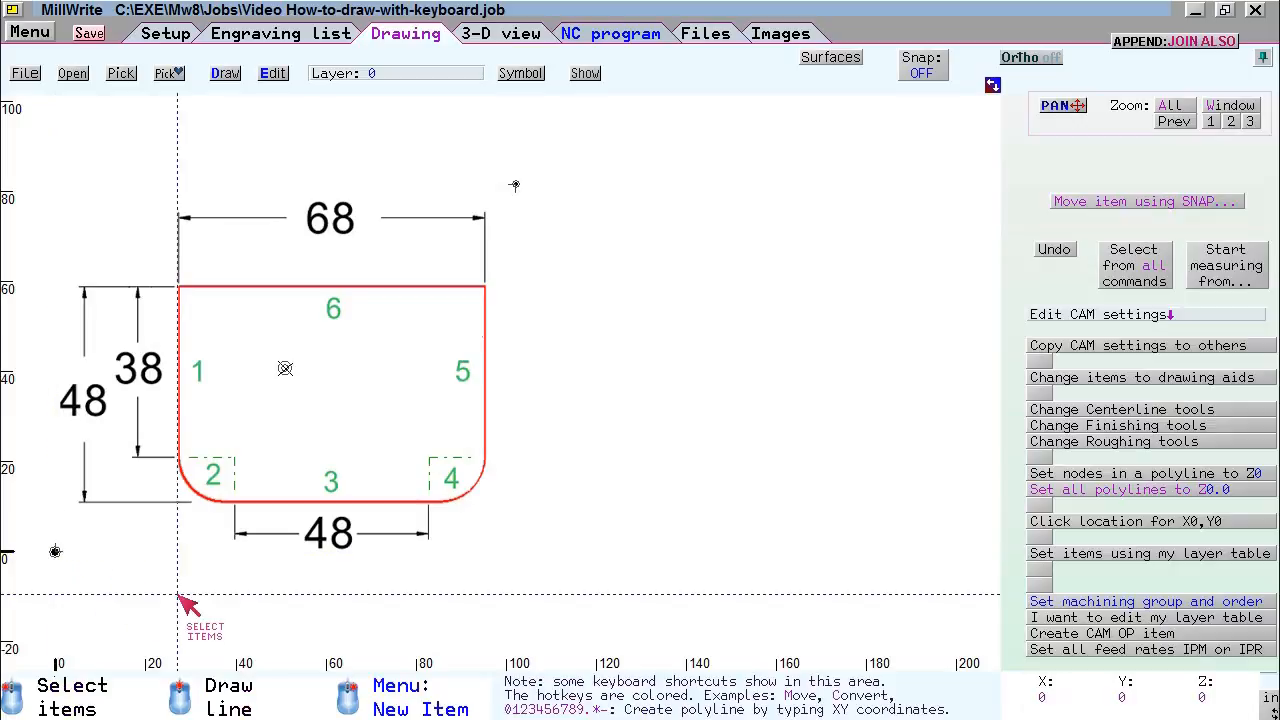
left_click(56, 551)
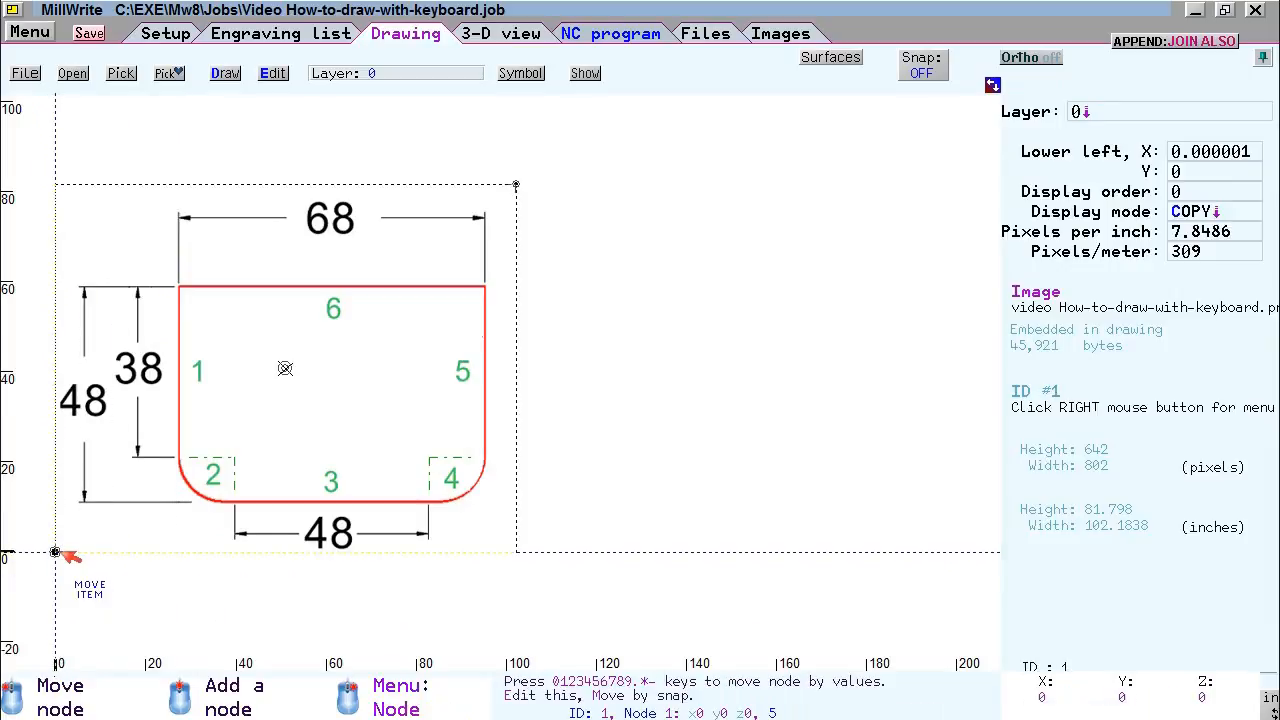
key("Escape")
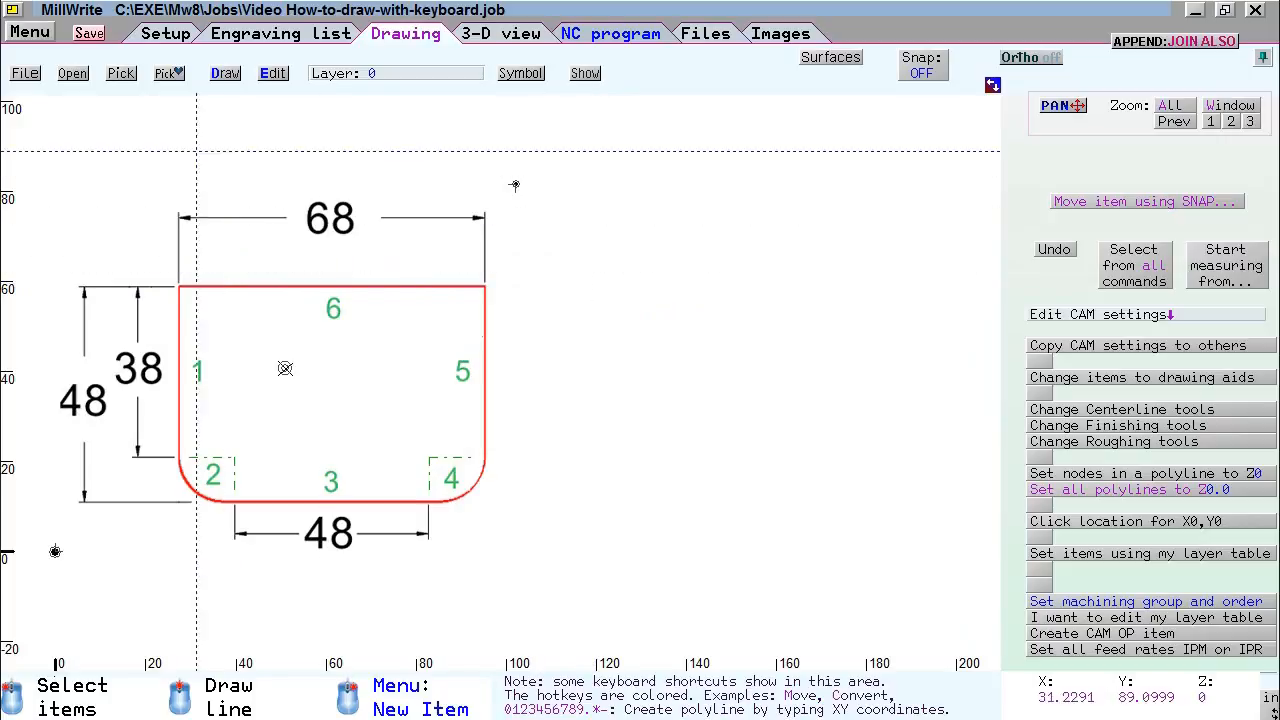
Step: Move the X0,Y0 location to a picked point in the empty area beside the reference outline, level with its top edge
left_click(33, 35)
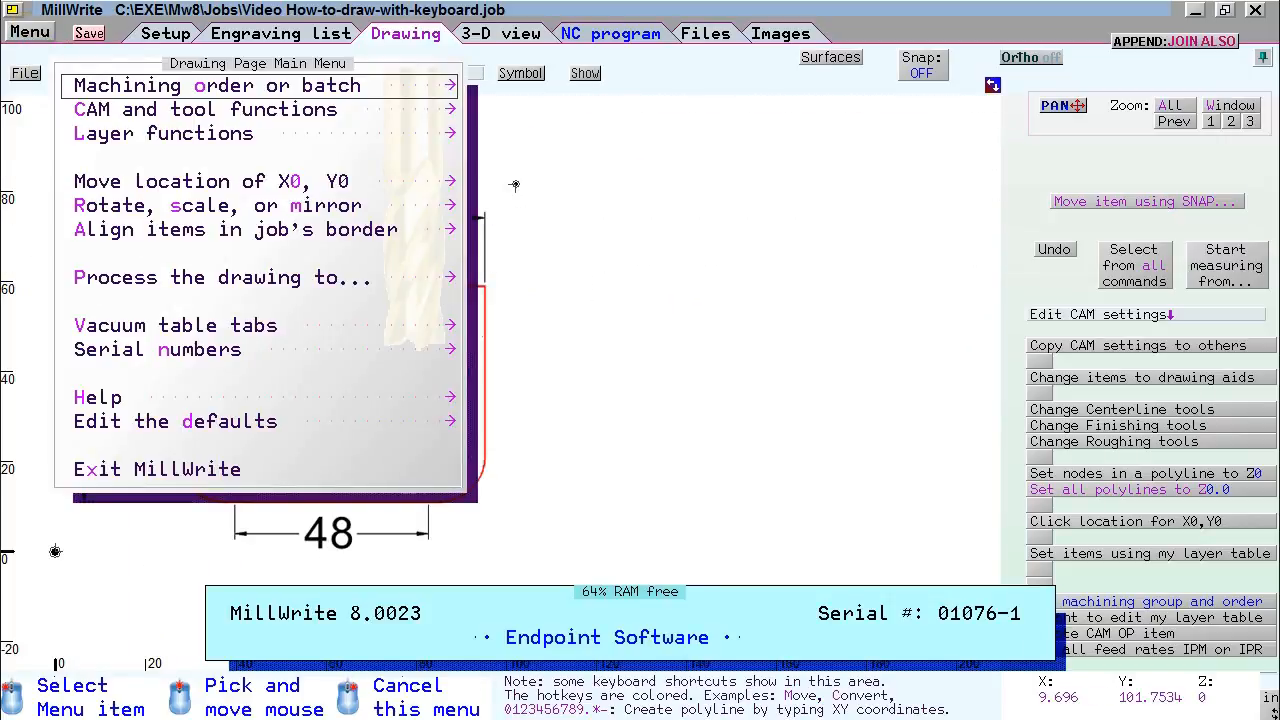
key("Down")
key("Down")
key("Down")
key("Down")
key("Up")
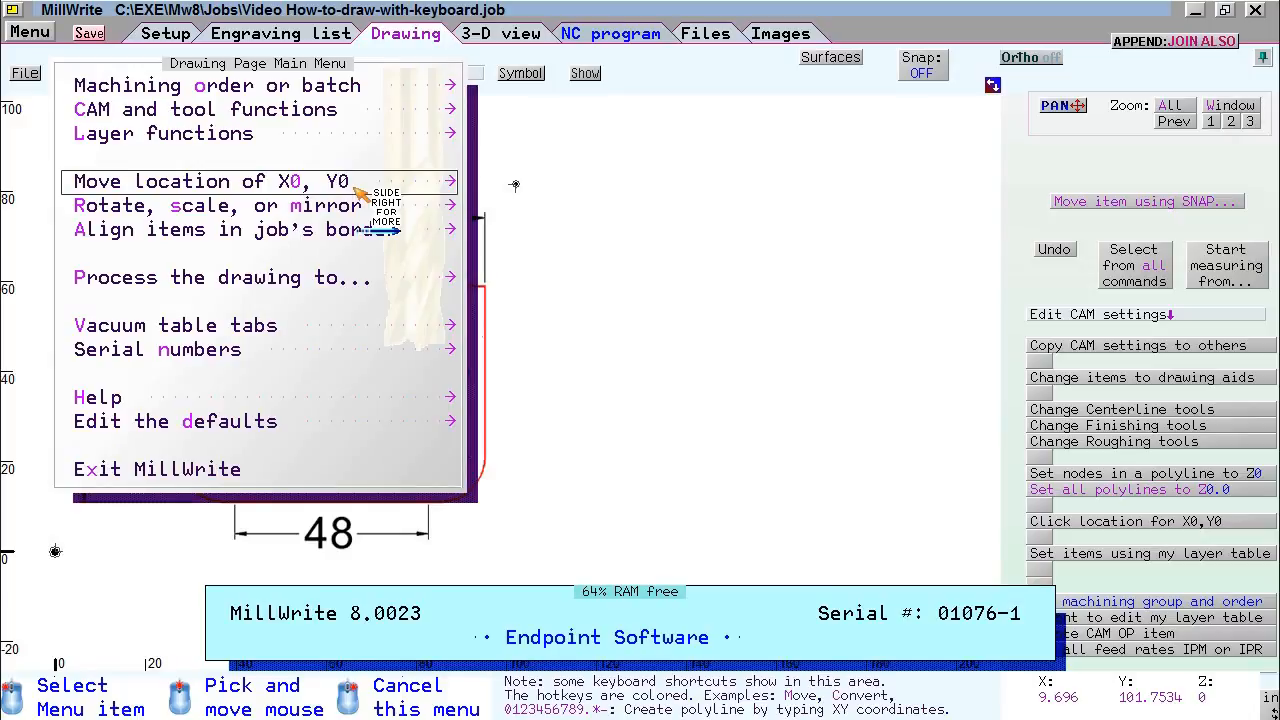
key("Right")
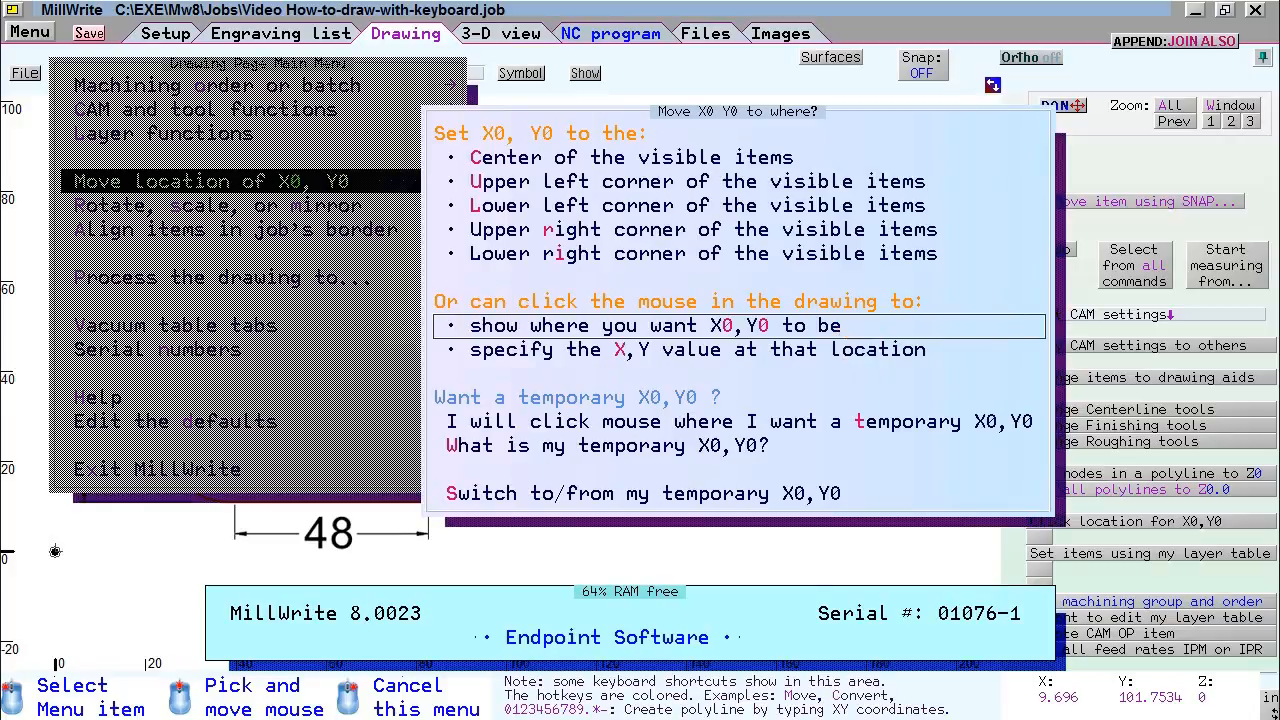
left_click(857, 326)
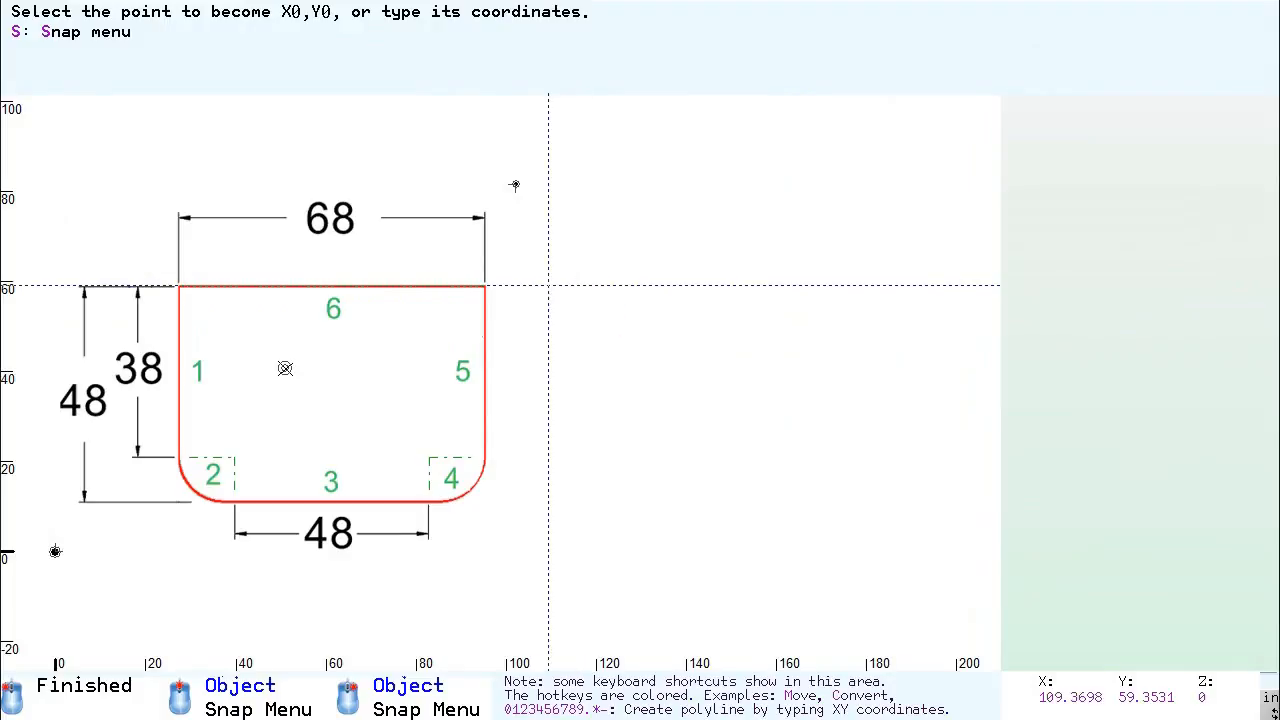
left_click(562, 288)
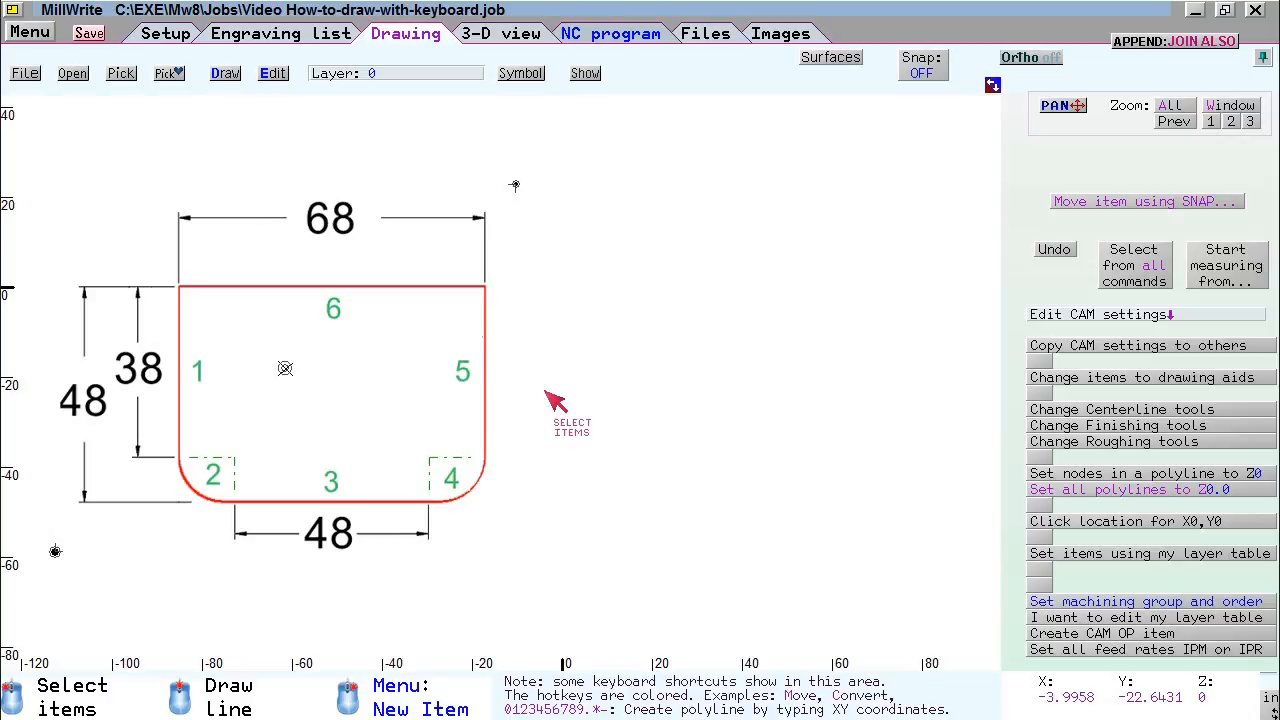
Step: Start a polyline at 0,0 and add its second node at 0,-38 for the vertical side
type("0,0")
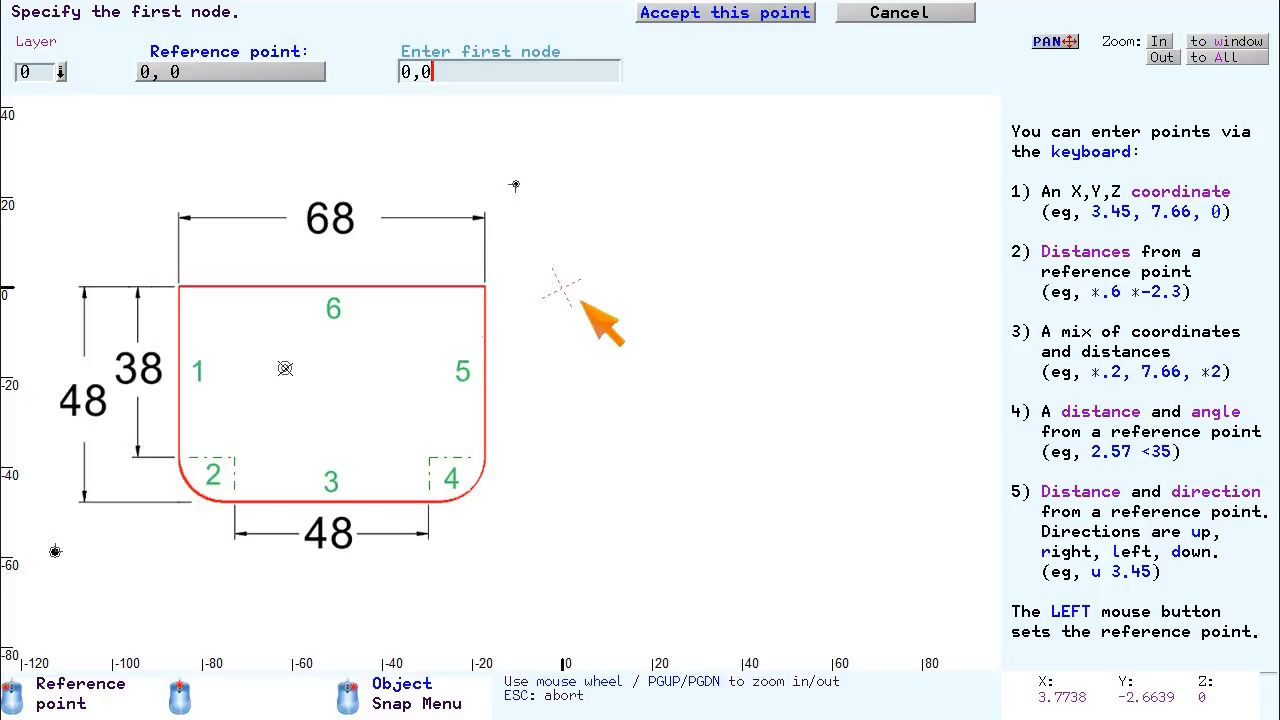
left_click(711, 22)
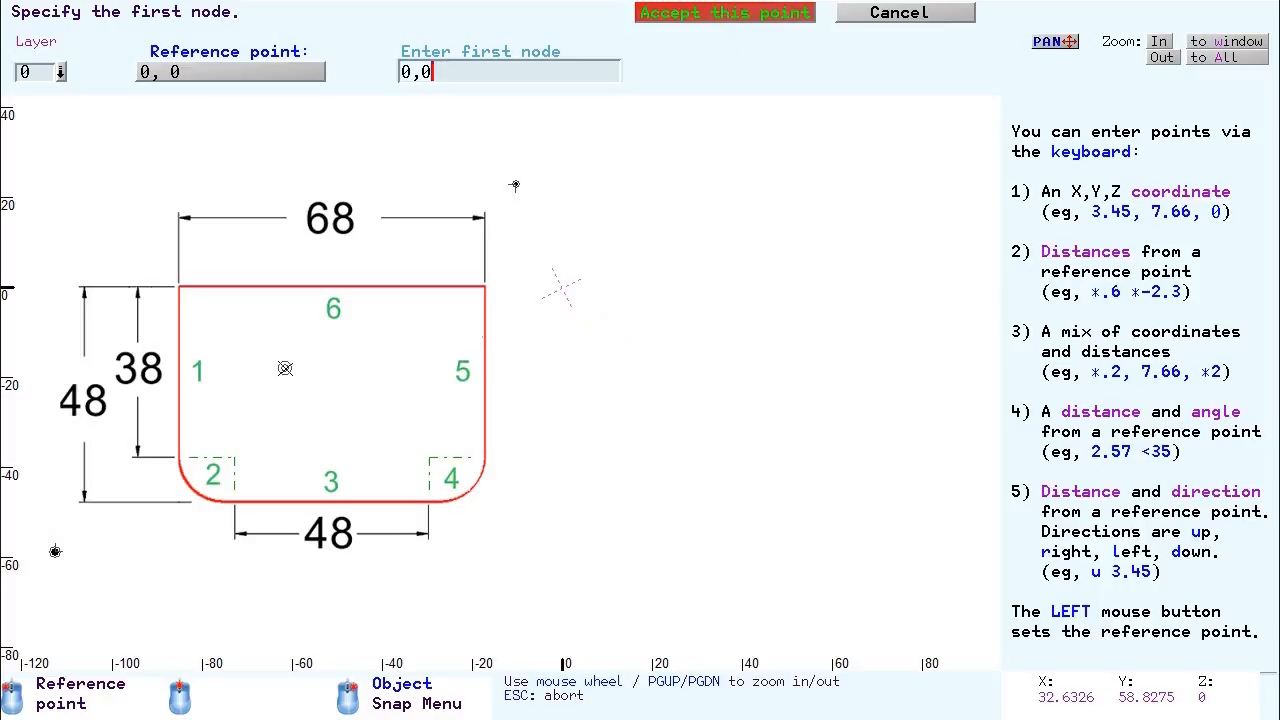
left_click(735, 22)
left_click(735, 22)
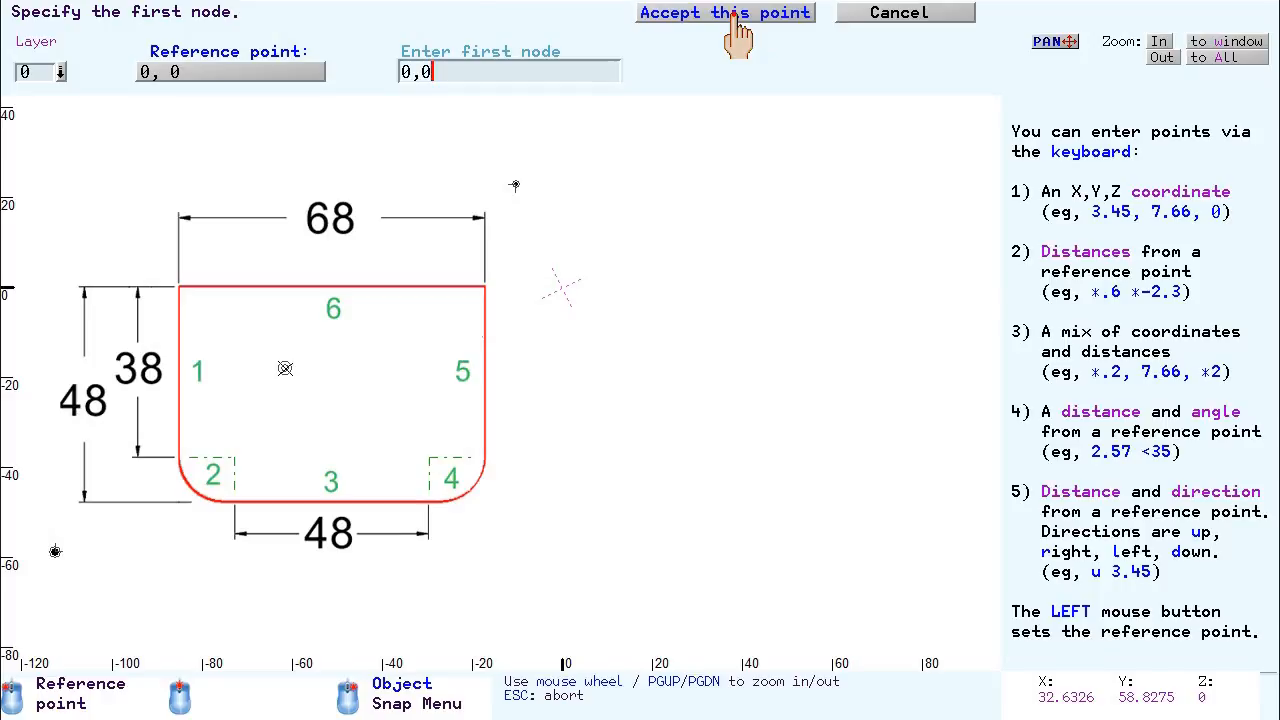
left_click(737, 22)
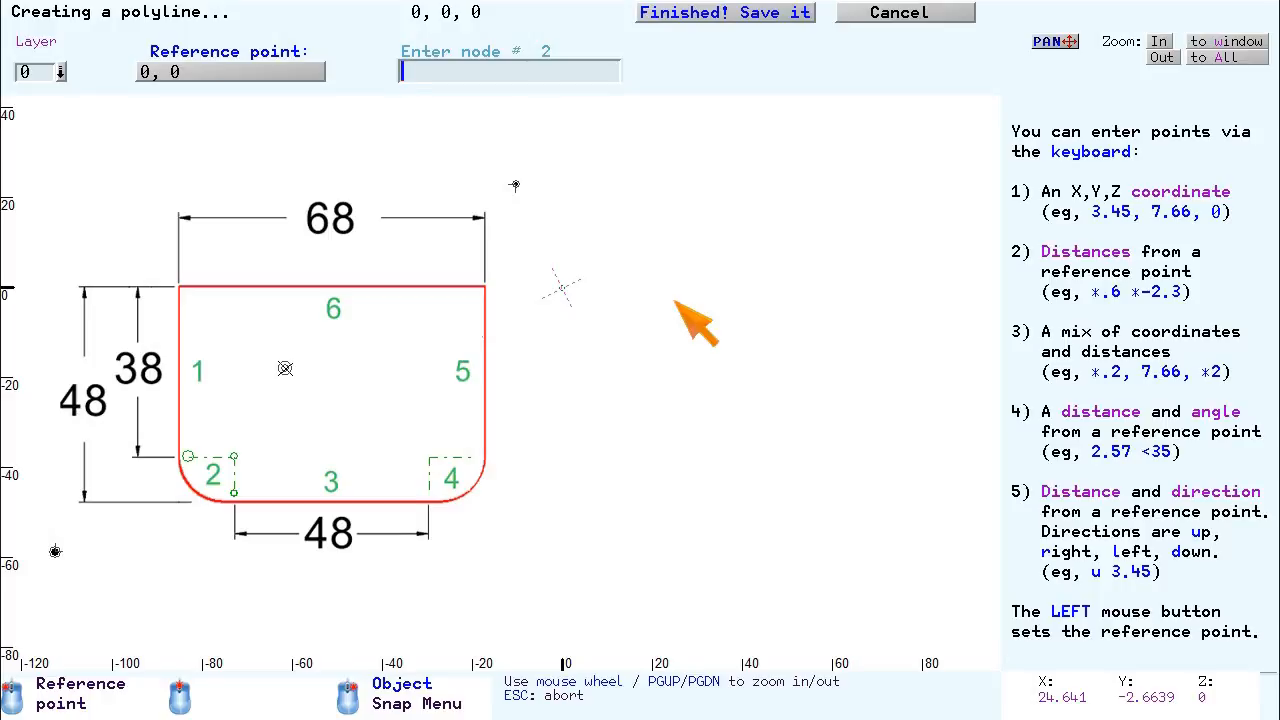
type("0,-38")
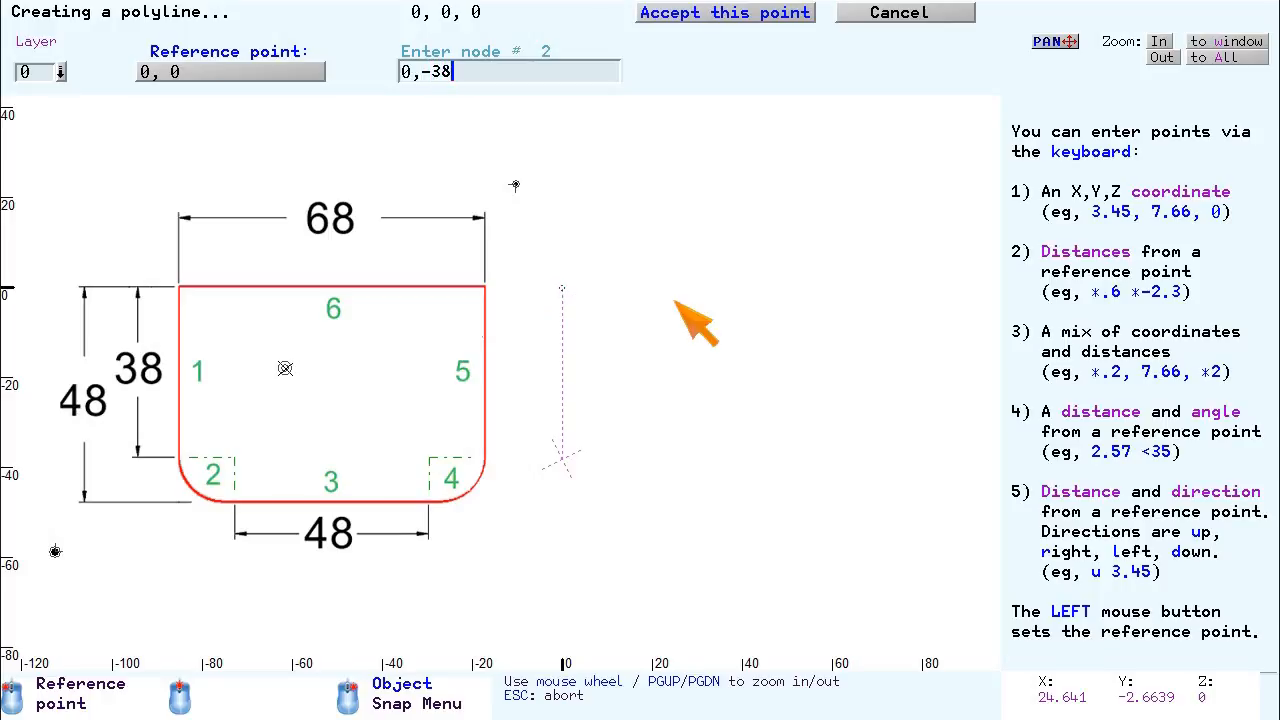
key("Return")
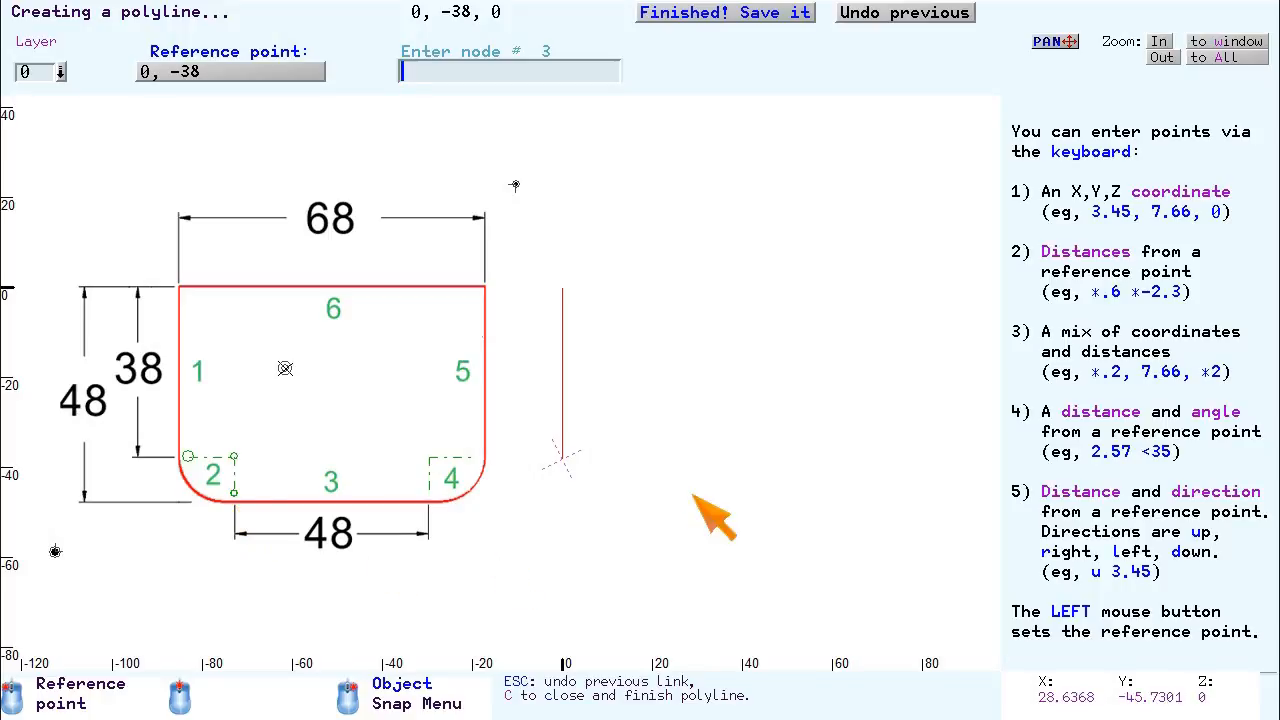
type("10,-48")
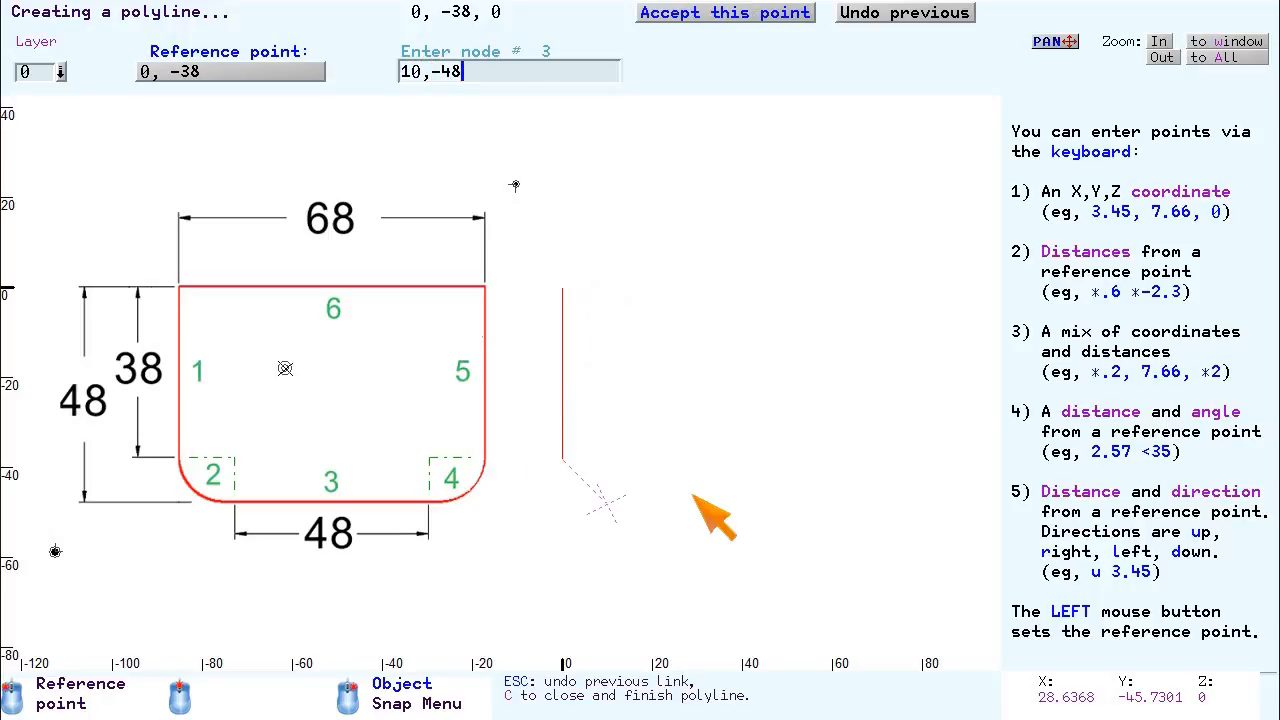
key("BackSpace")
key("BackSpace")
key("BackSpace")
key("BackSpace")
key("BackSpace")
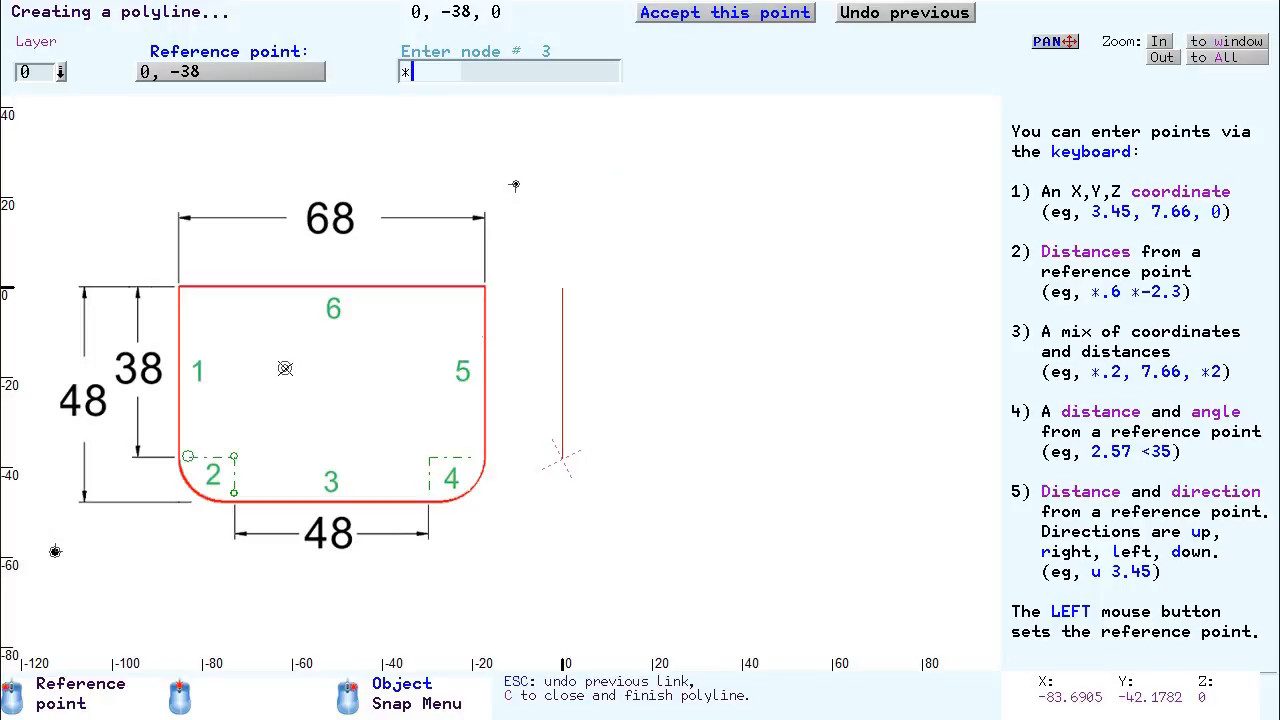
Step: Add the third node at relative distances *10*-10 and the fourth node 48 to the right of it
type("10")
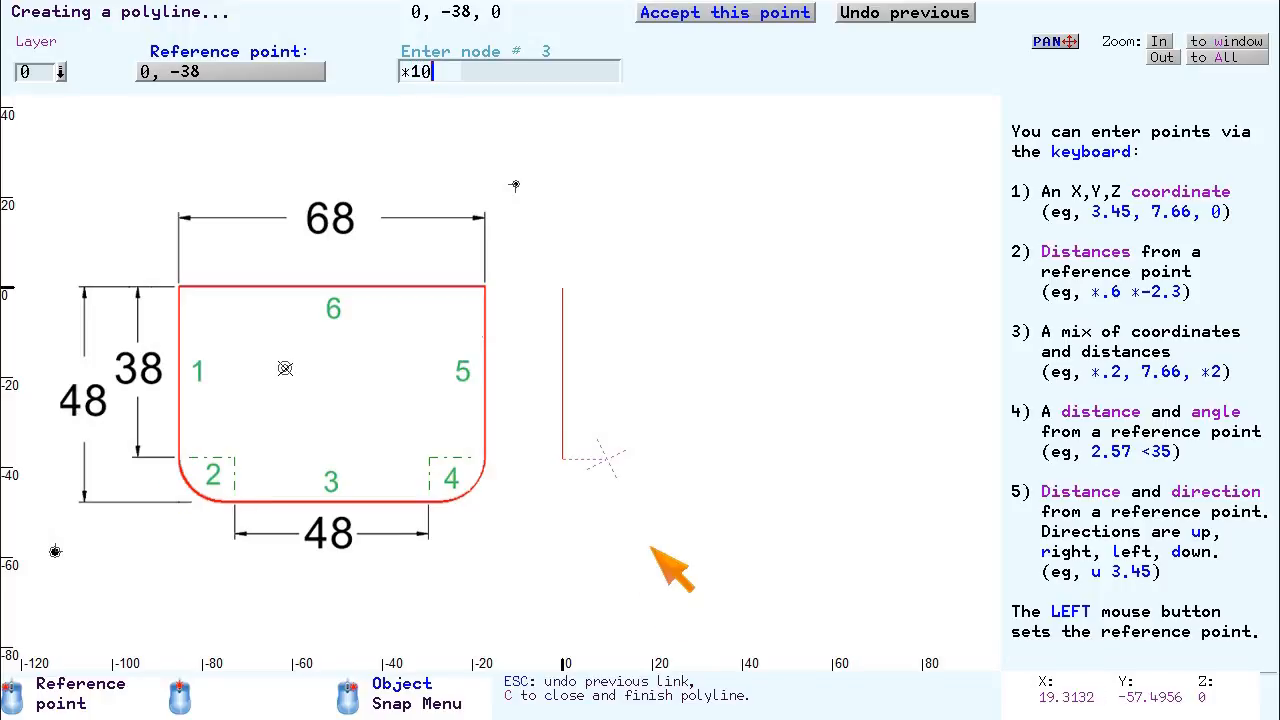
type("*-10")
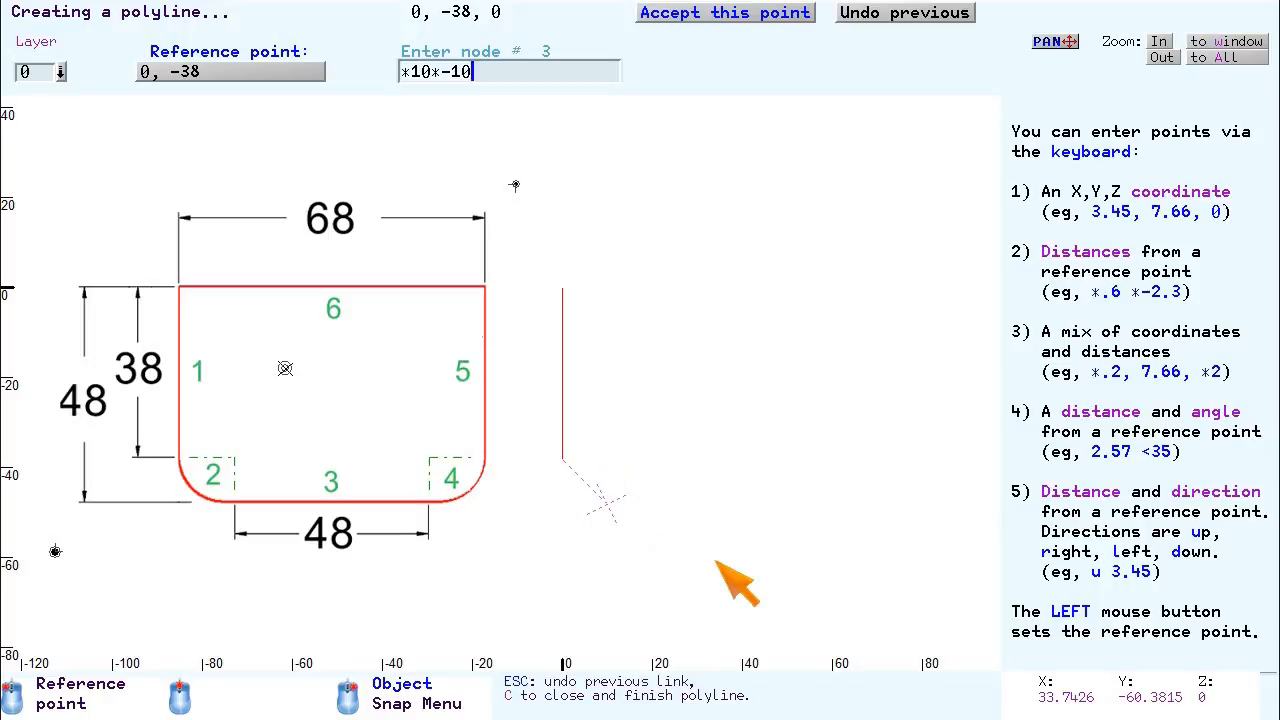
key("Return")
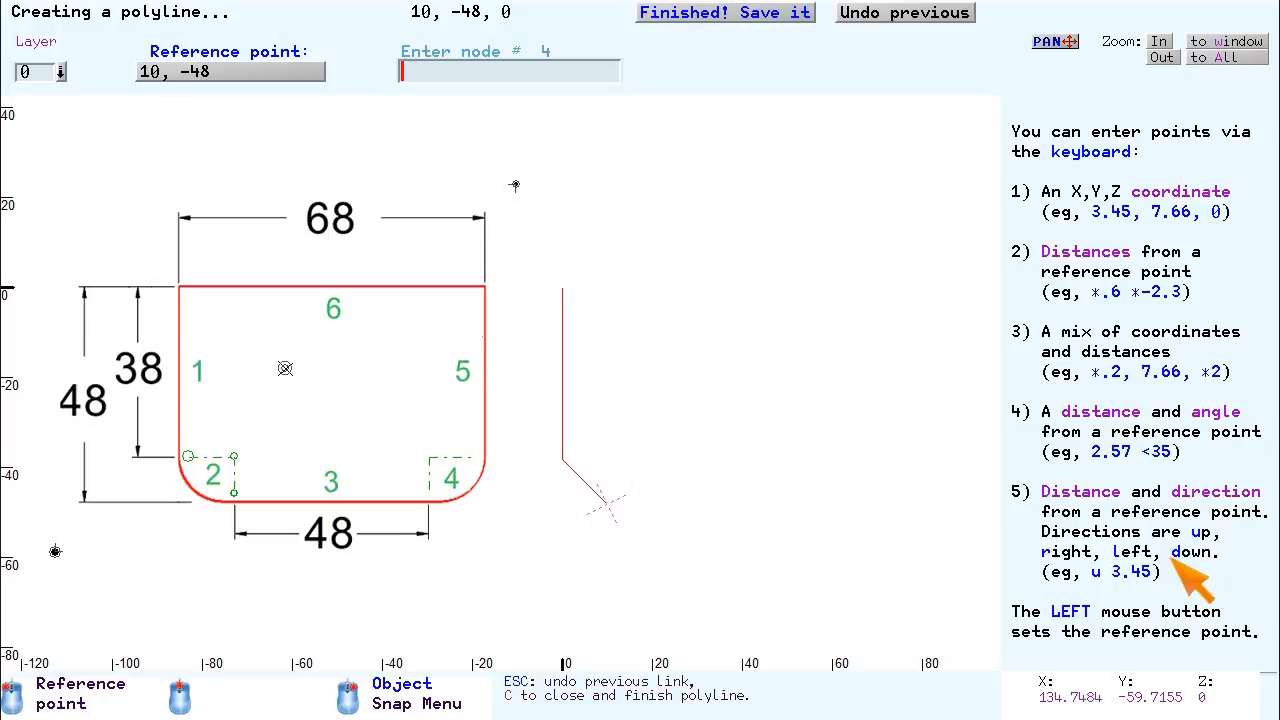
type("r")
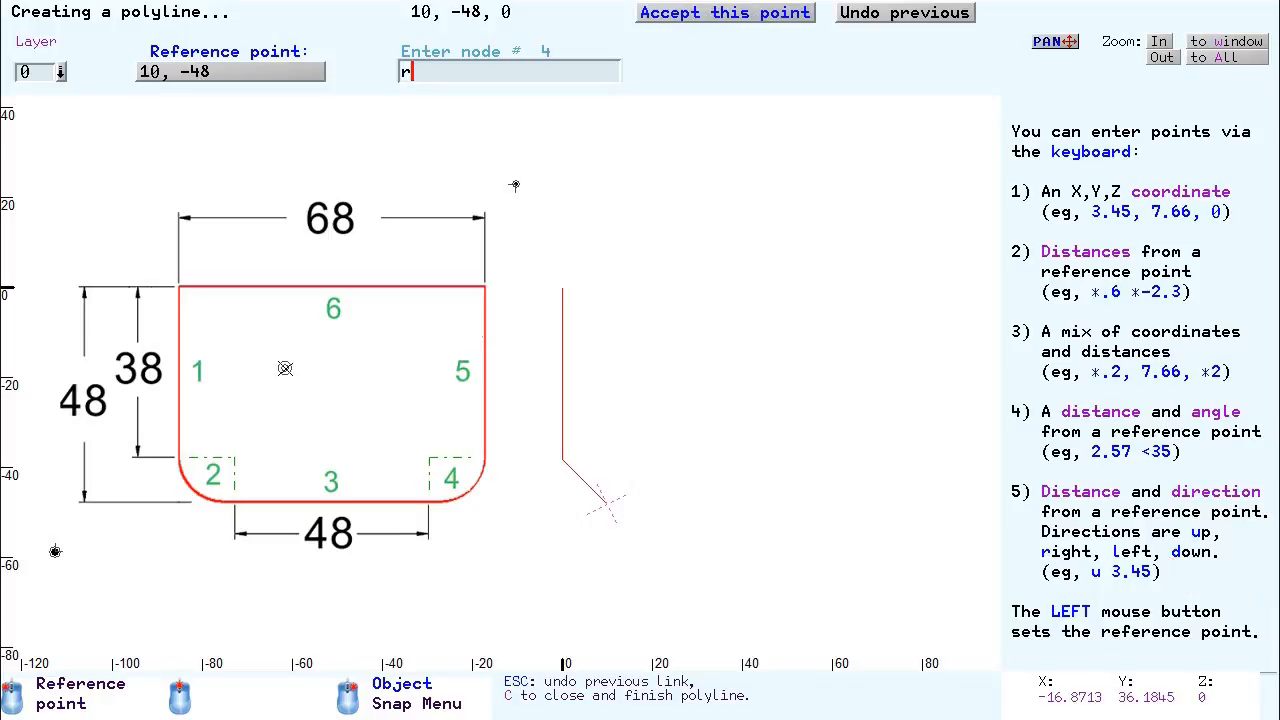
type("48")
key("Return")
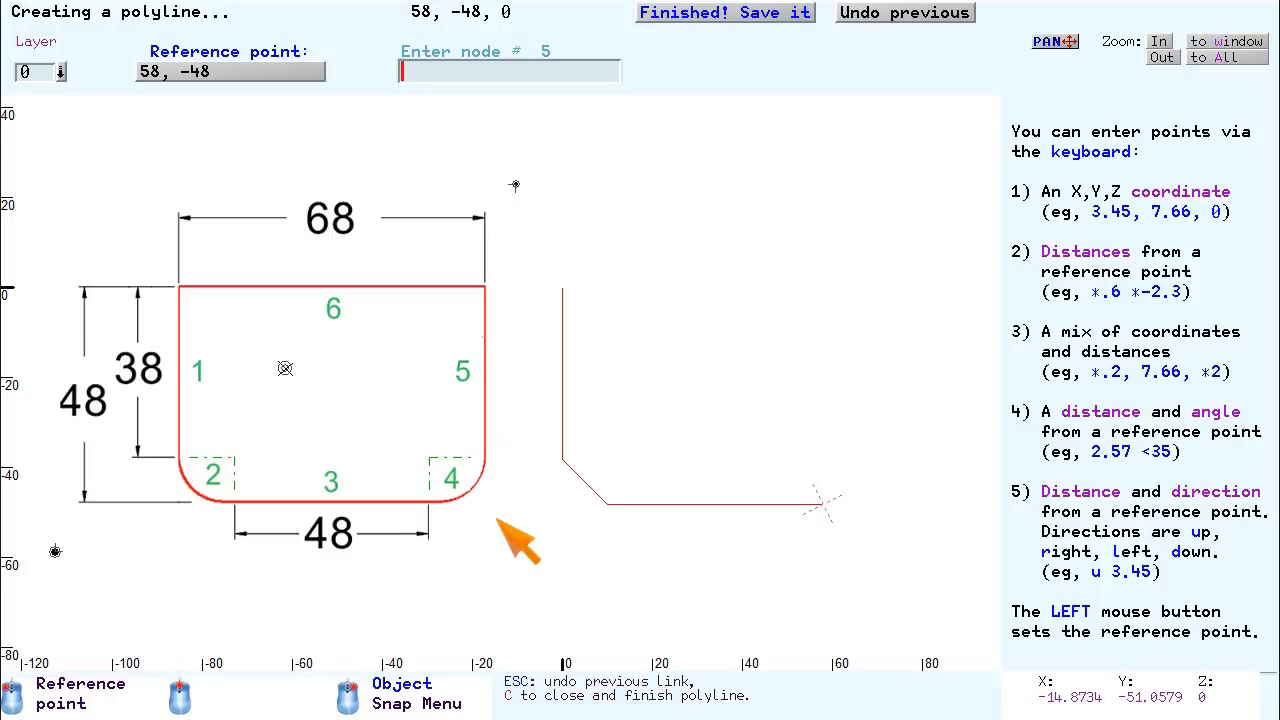
Step: Add the polyline's fifth node at relative distances *10*10 for the angled link at the lower-right corner
type("*")
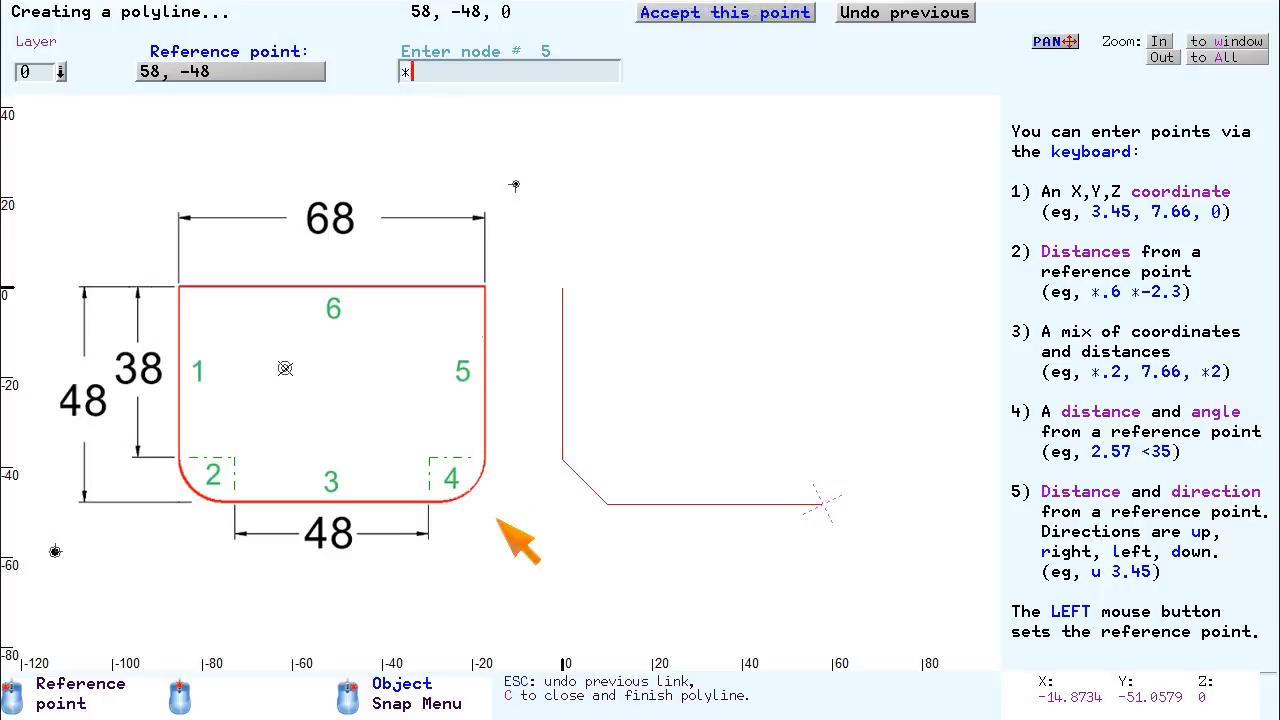
type("10*10")
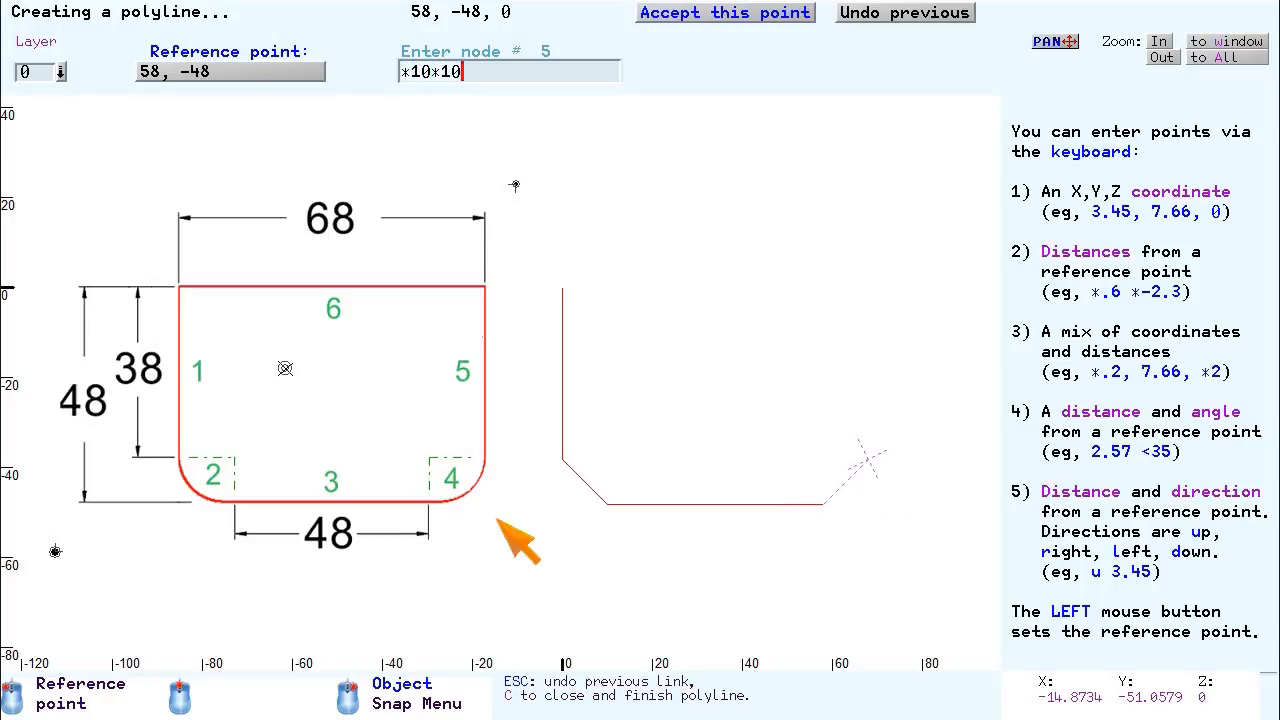
key("Return")
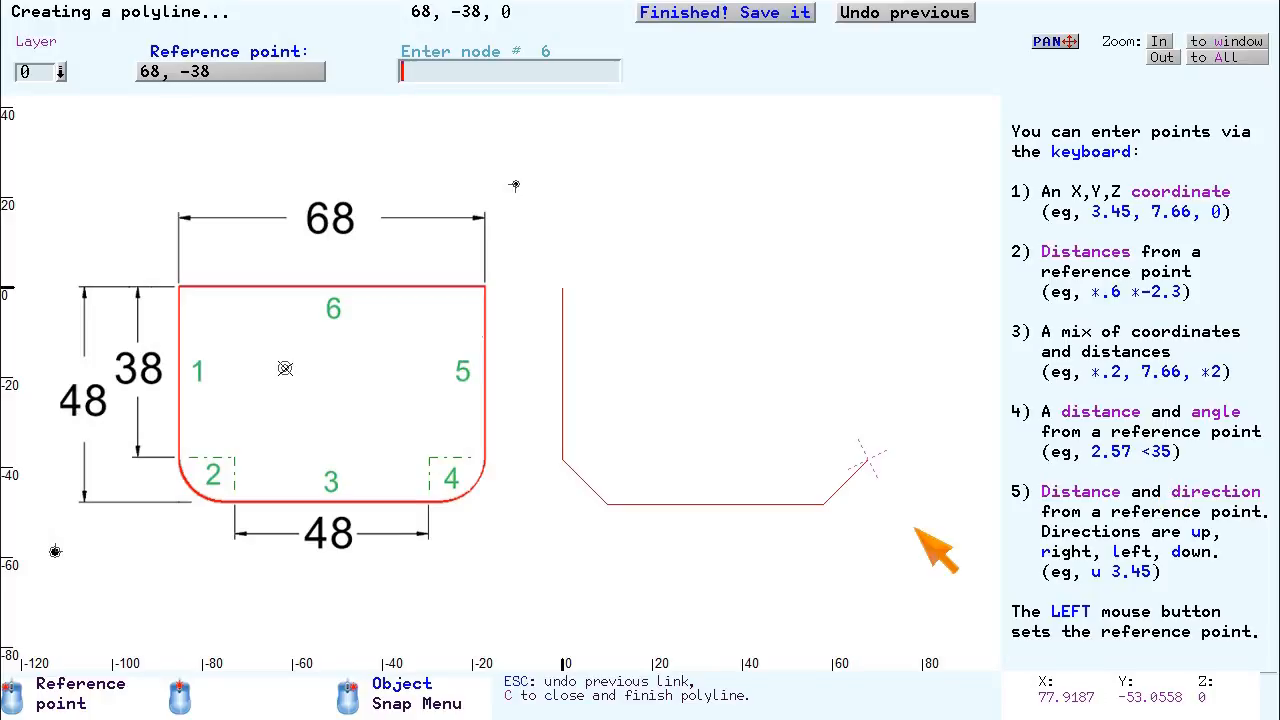
Step: Add the sixth node at distance and angle 38<90, and close and finish the polyline
type("38")
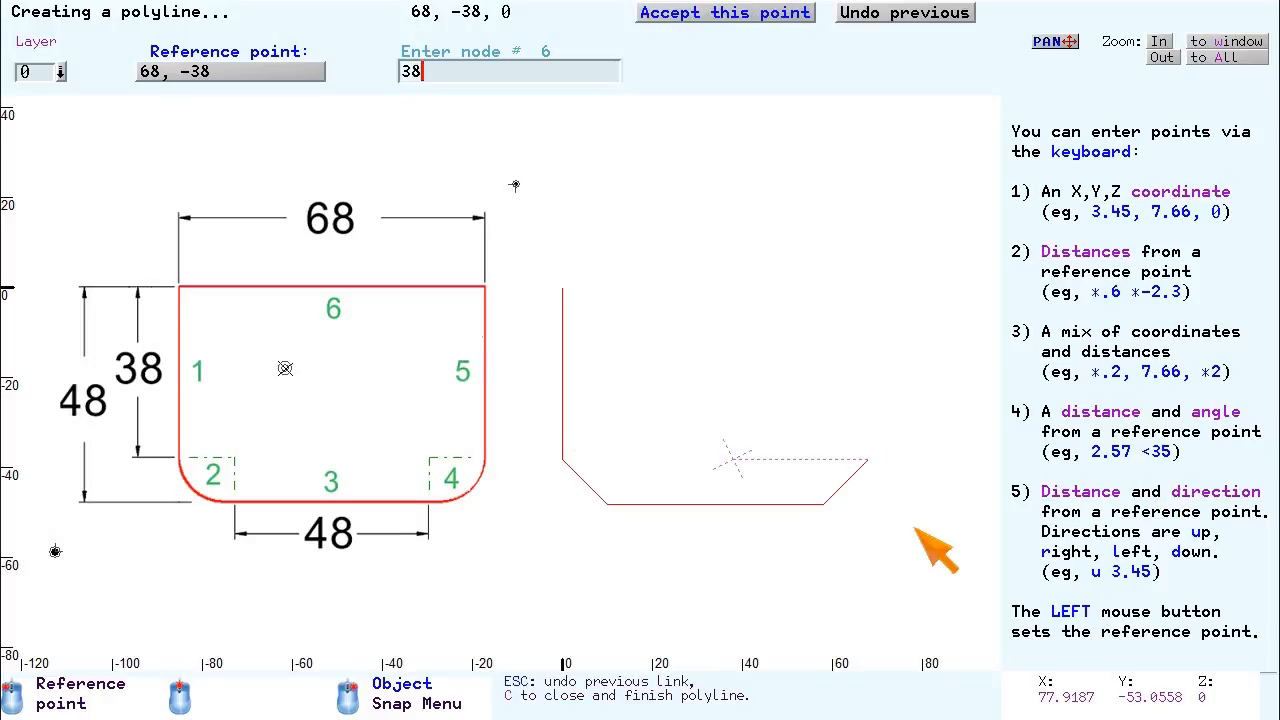
type("<")
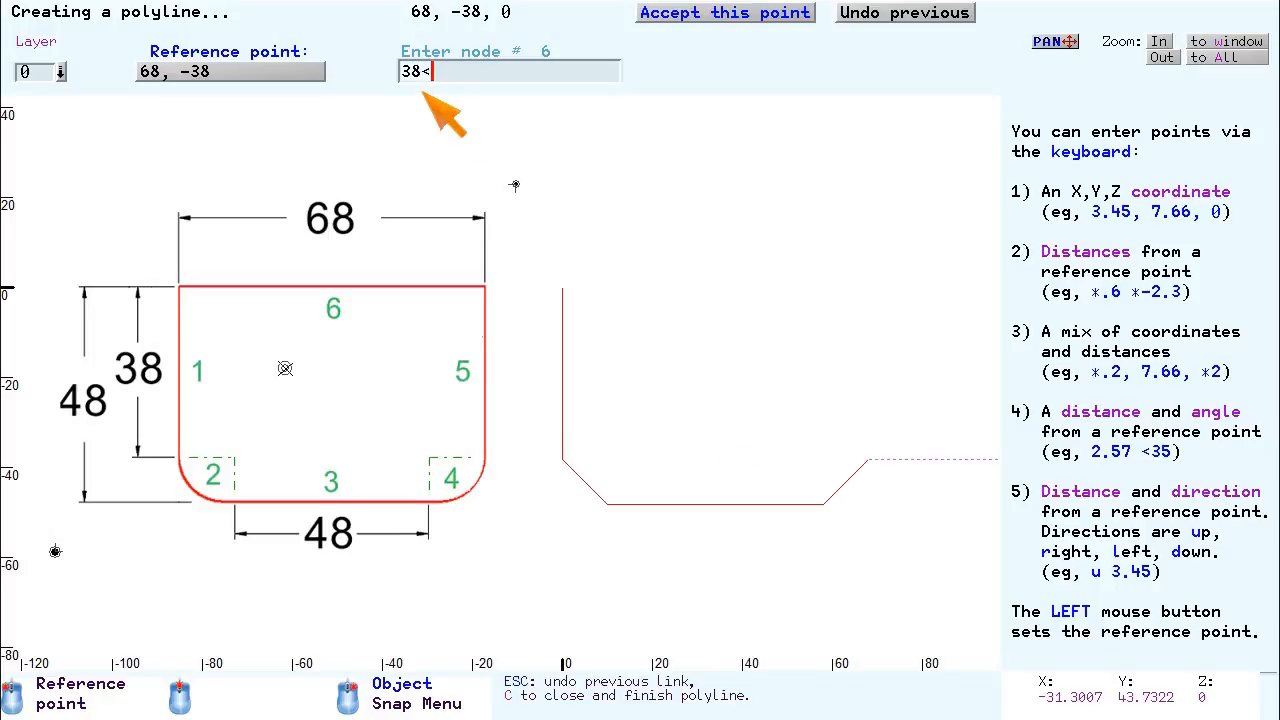
type("90")
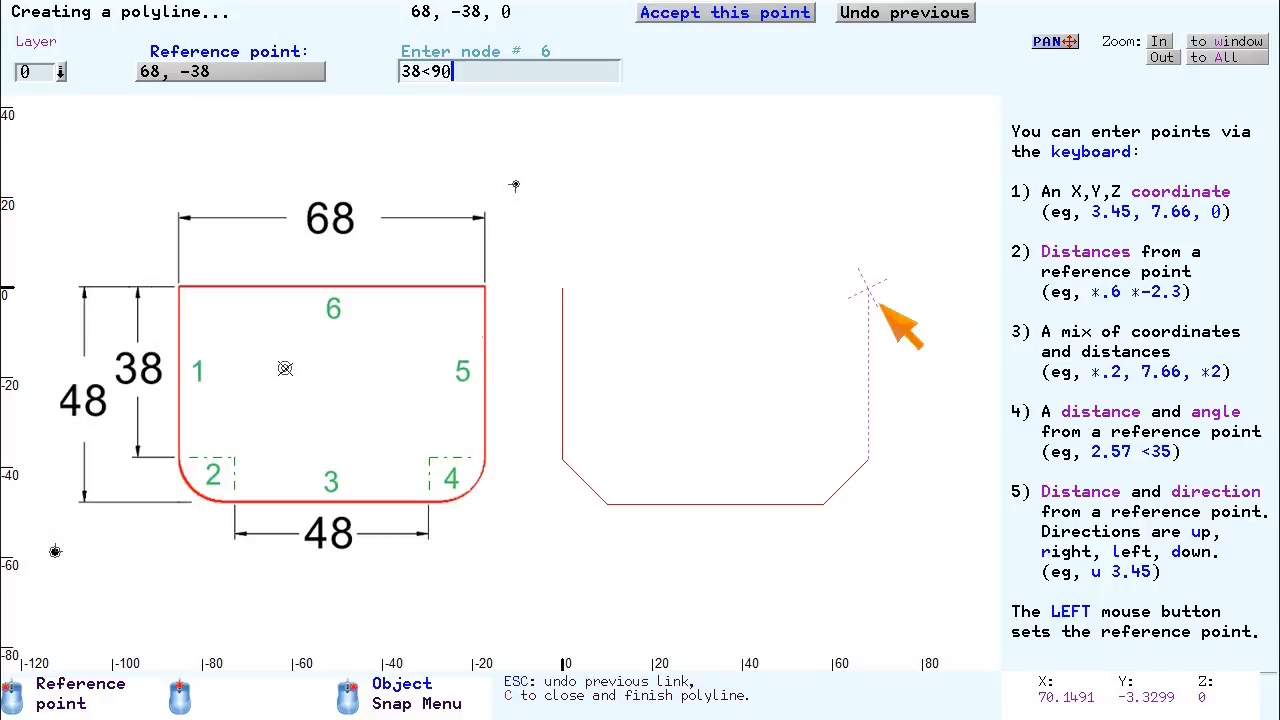
key("Return")
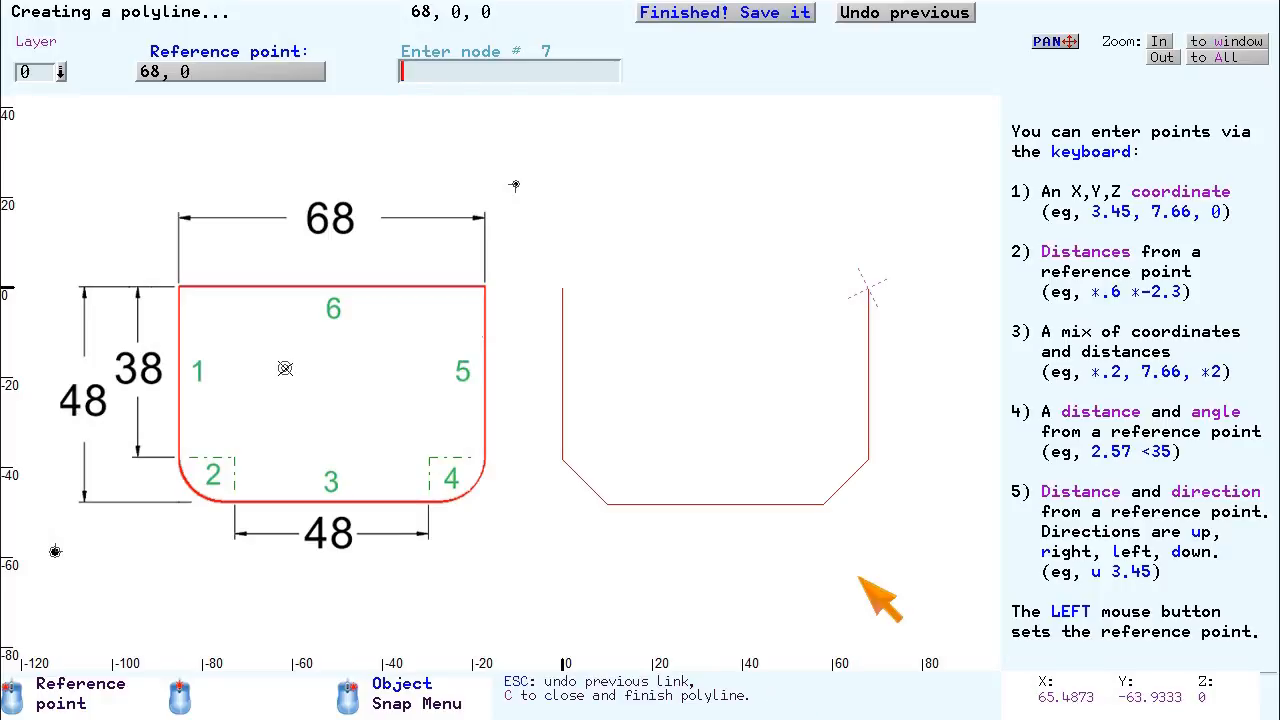
type("C")
key("Return")
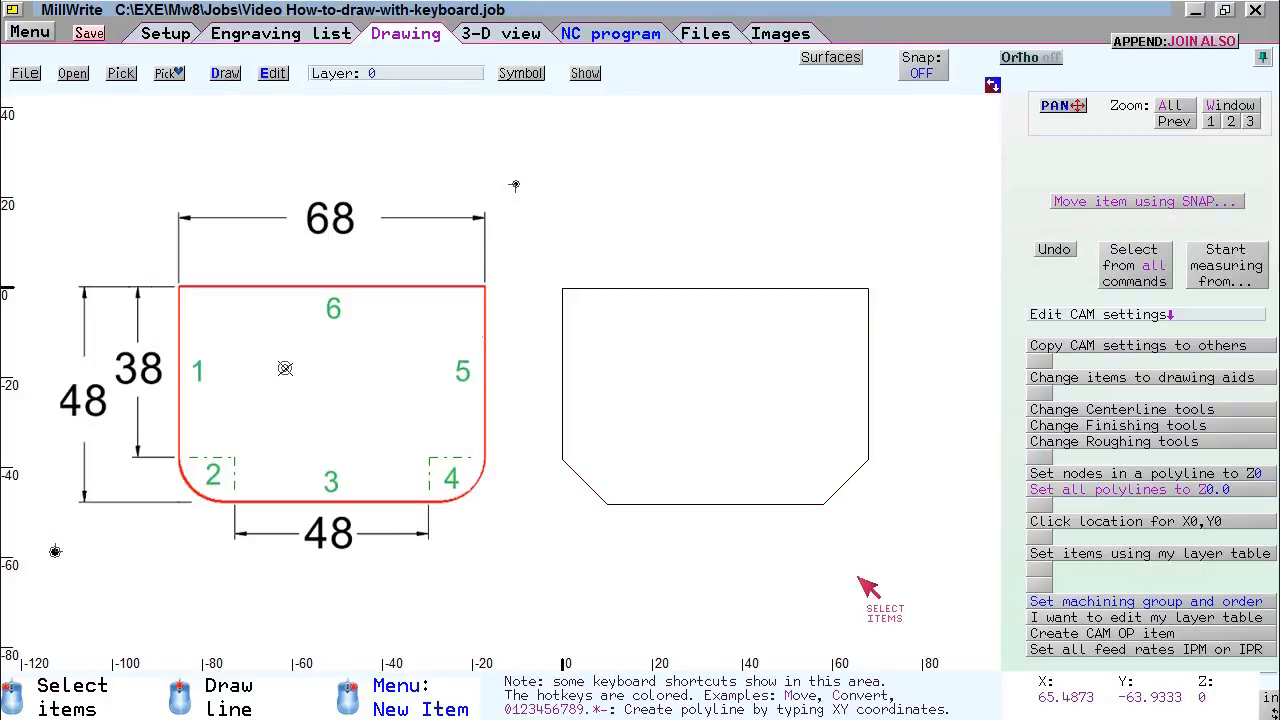
Step: Change the angled link at the new polyline's lower-left corner from a flexible line to an arc
left_click(561, 288)
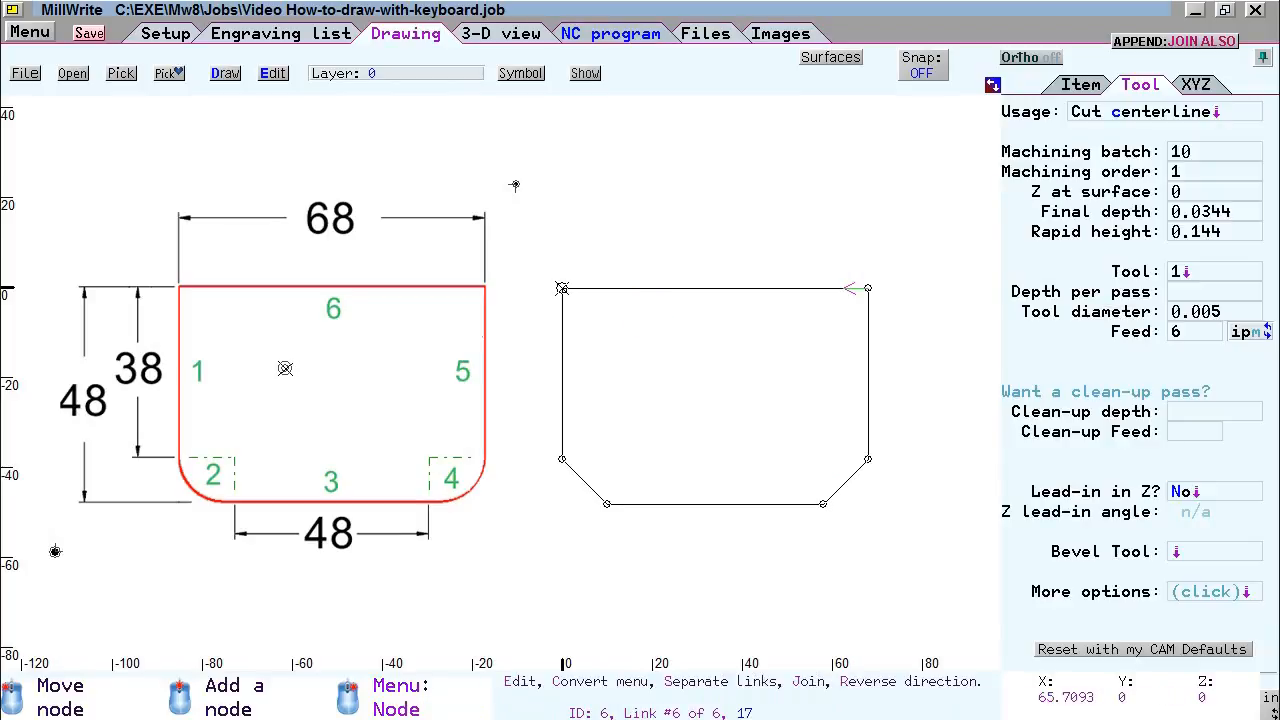
left_click(861, 521)
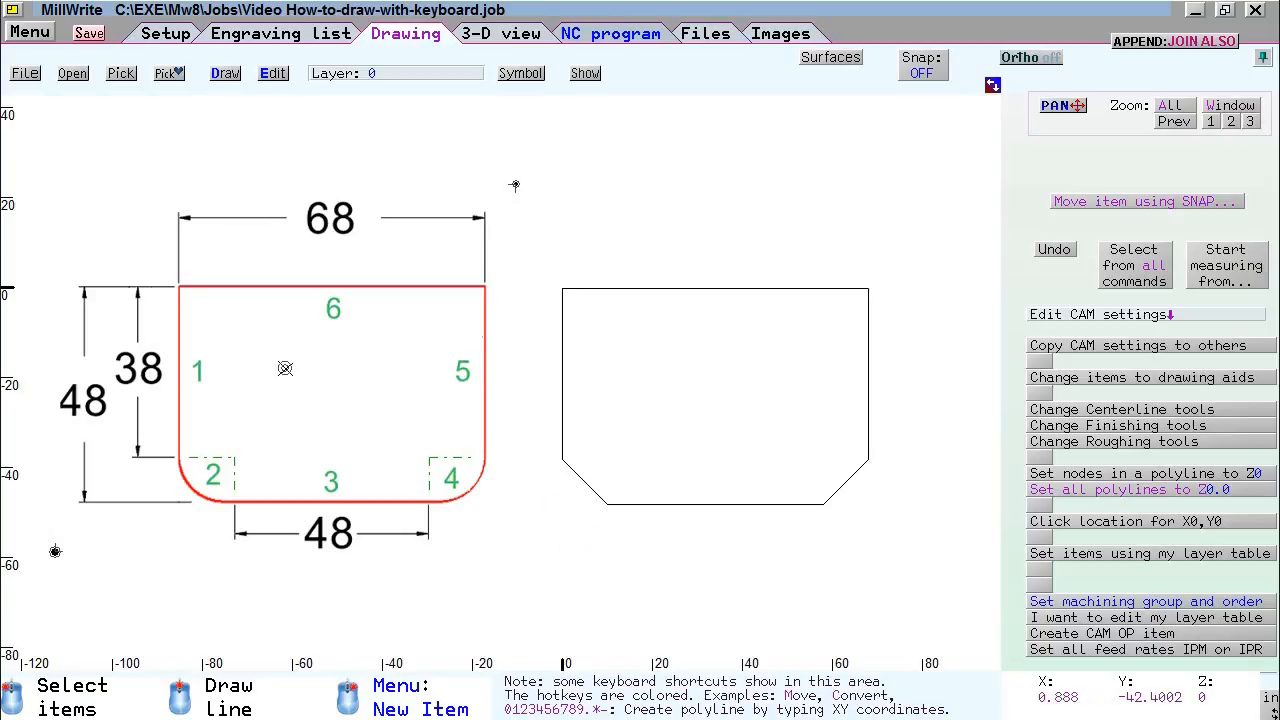
left_click(577, 474)
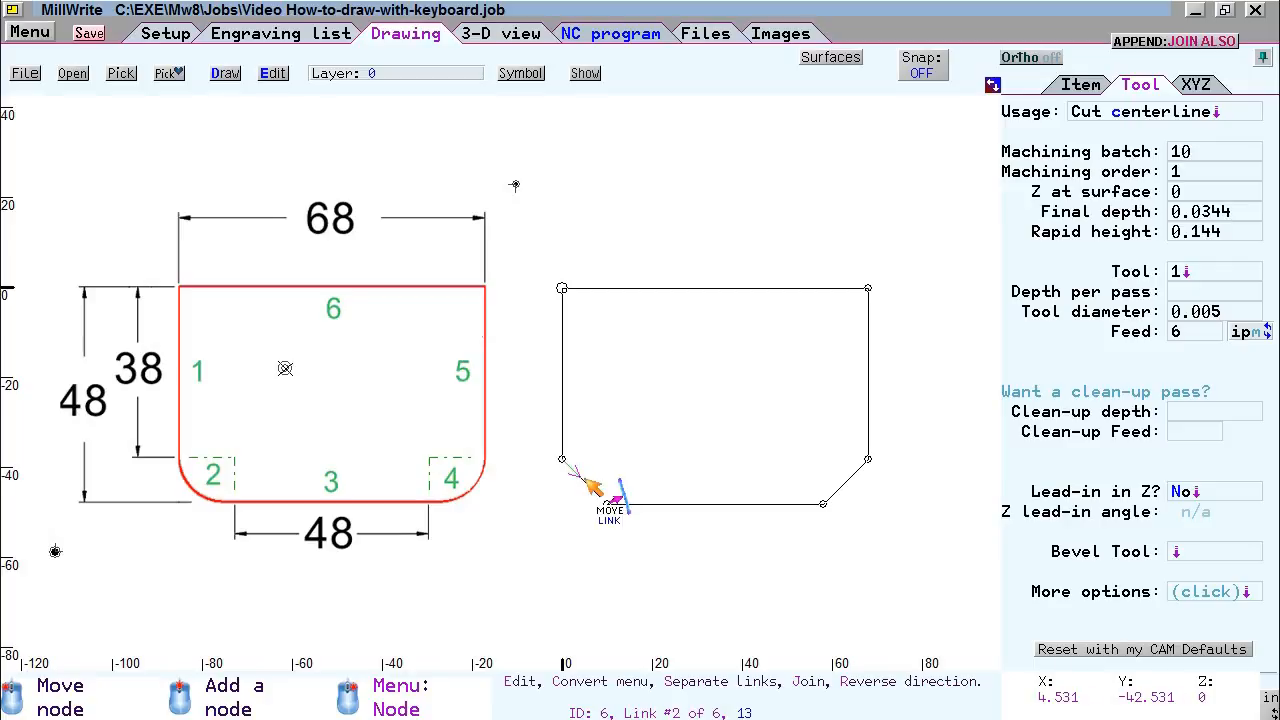
left_click(1196, 84)
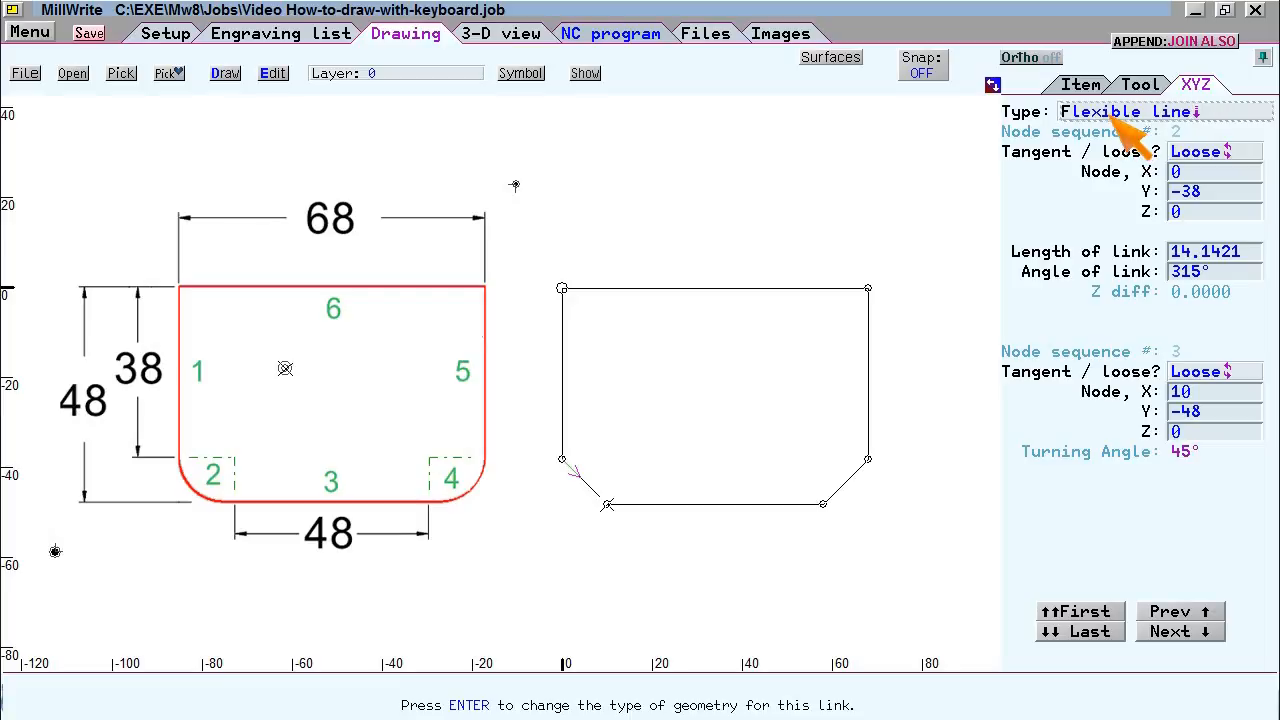
key("Return")
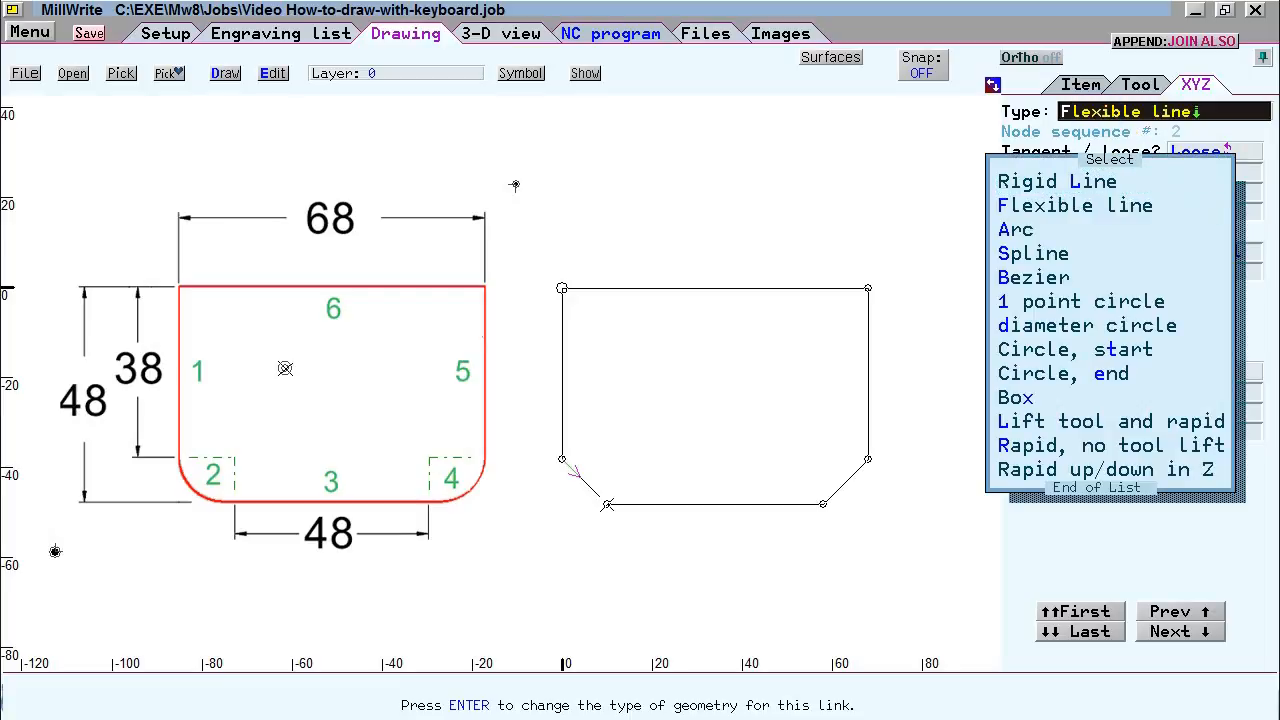
left_click(1048, 236)
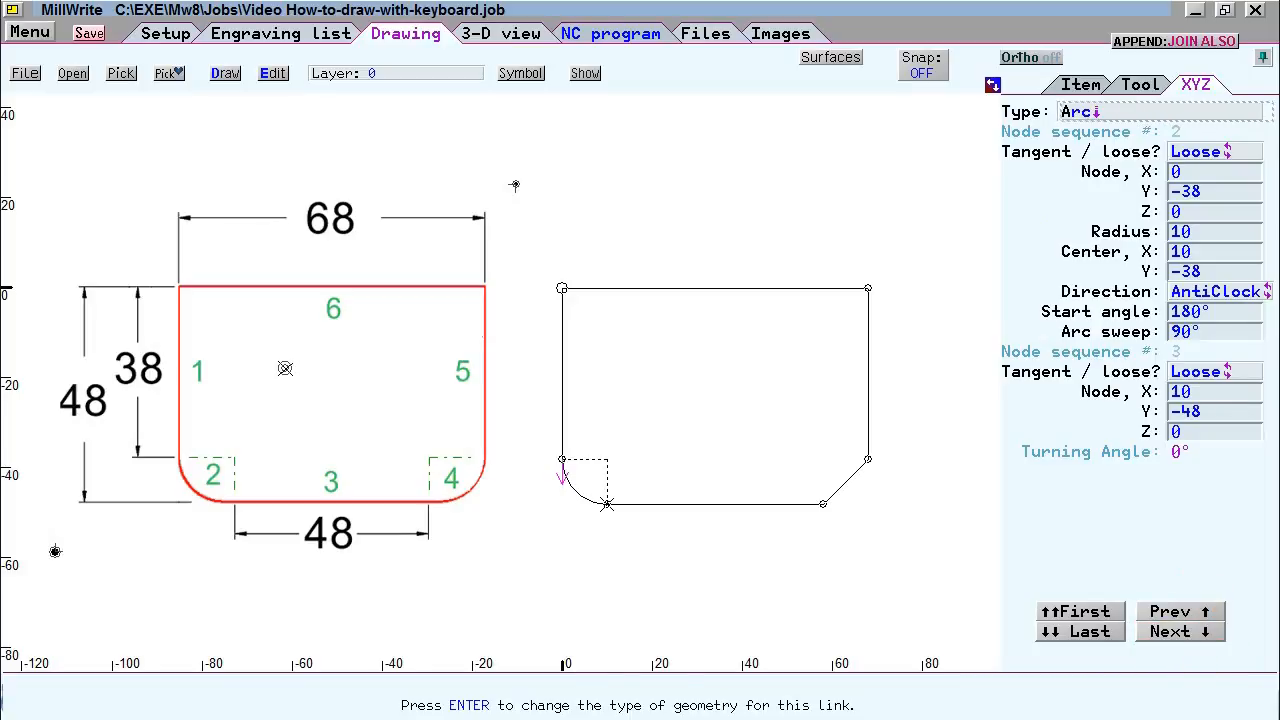
Step: Step forward and backward through the polyline's links to examine their types, node coordinates, lengths and angles, and deselect the polyline
left_click(1180, 640)
left_click(1182, 640)
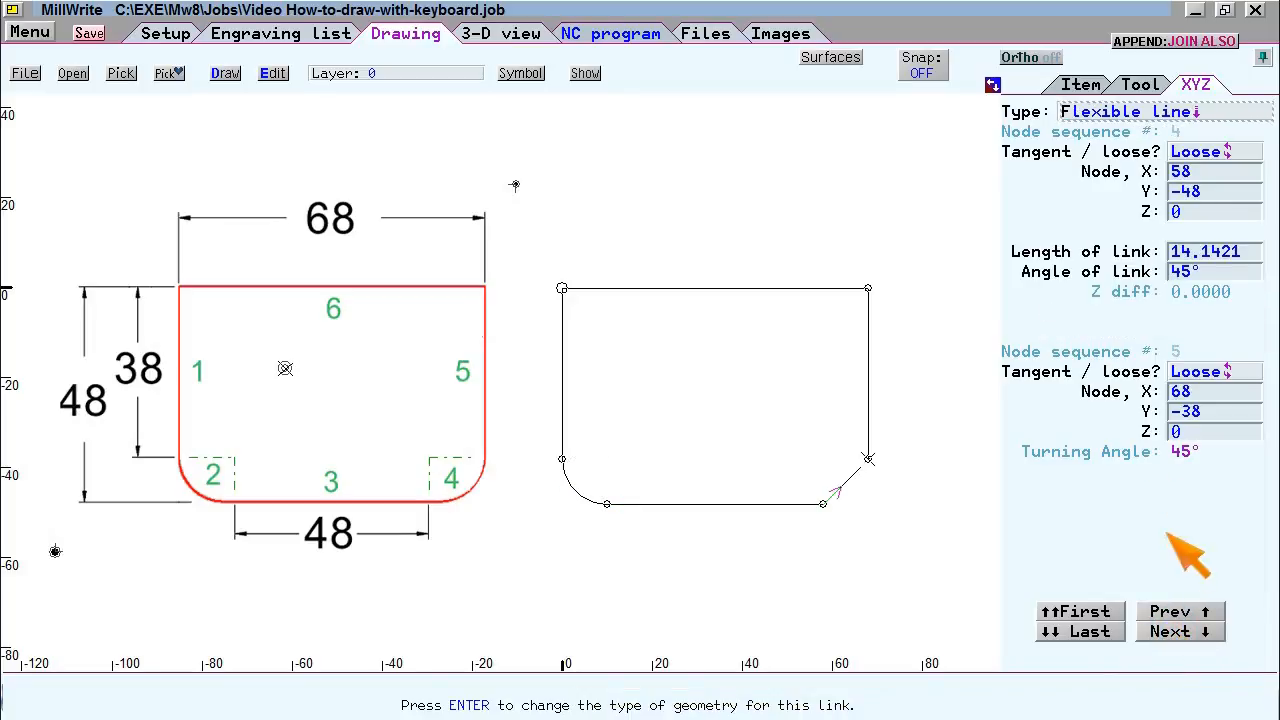
scroll(1163, 527, "up", 3)
key("Down")
key("Down")
key("Down")
key("Down")
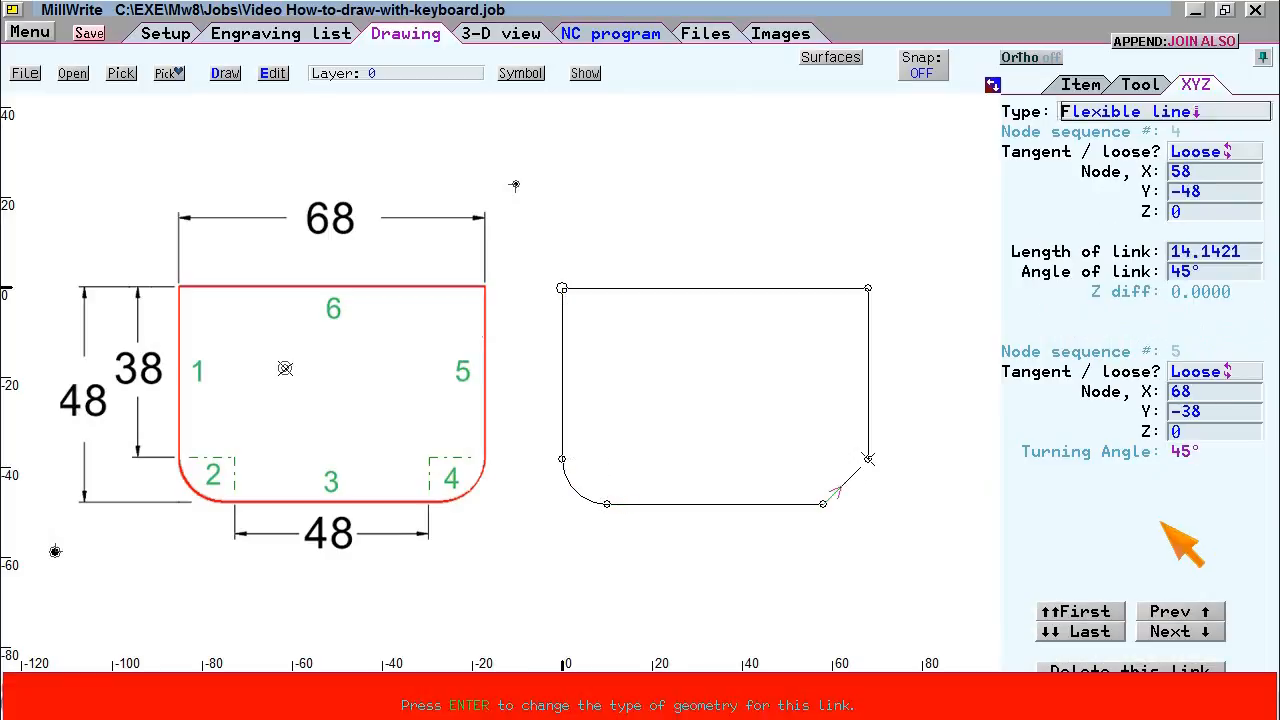
key("Up")
key("Up")
key("Down")
key("Down")
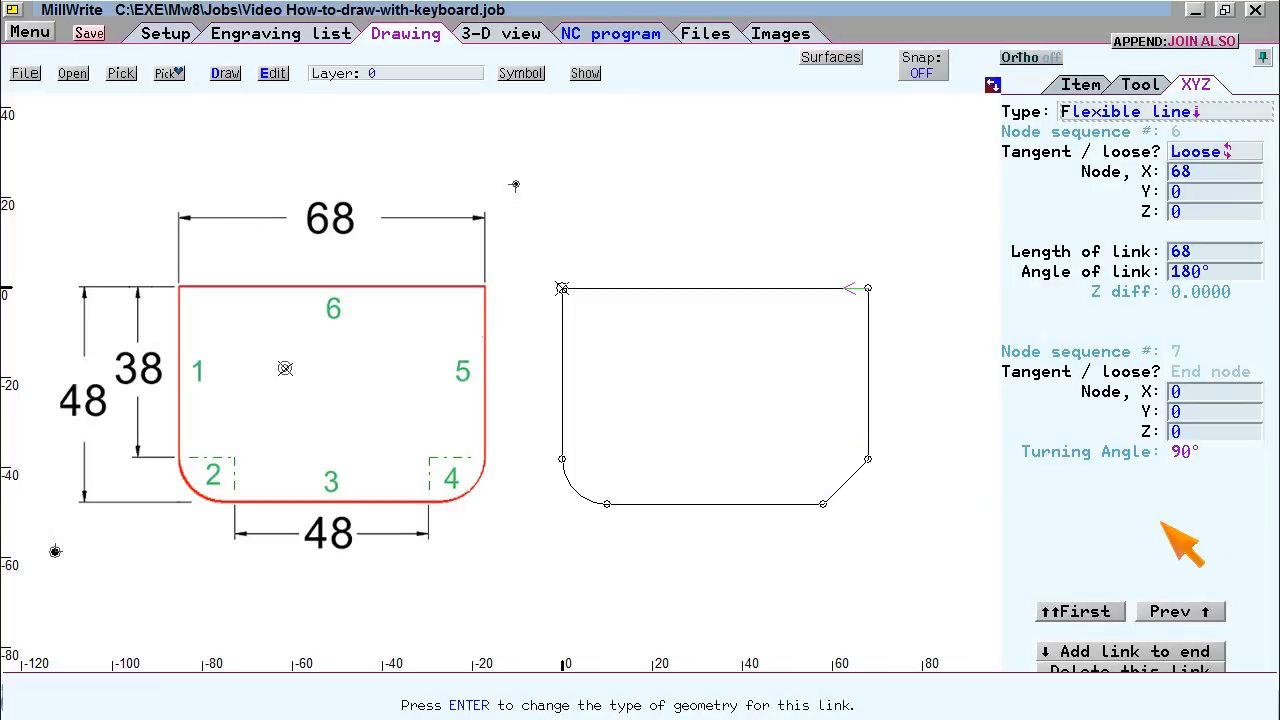
key("Up")
key("Up")
key("Up")
key("Up")
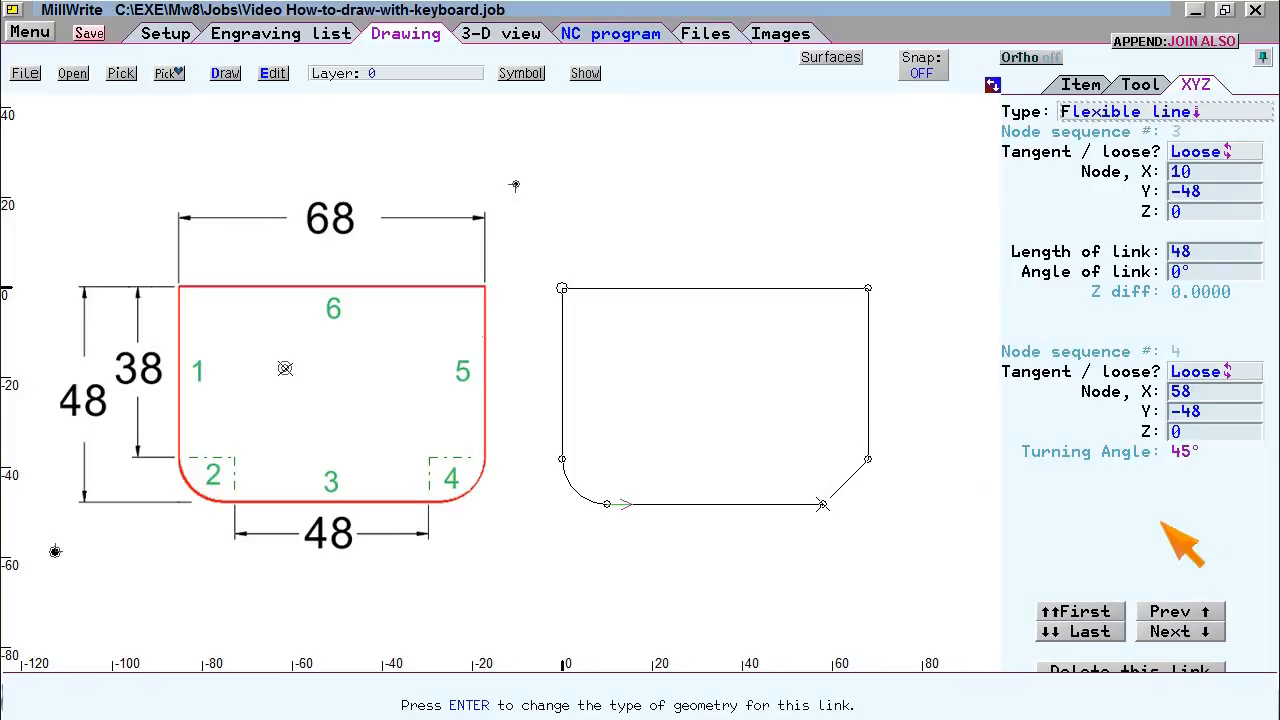
key("Down")
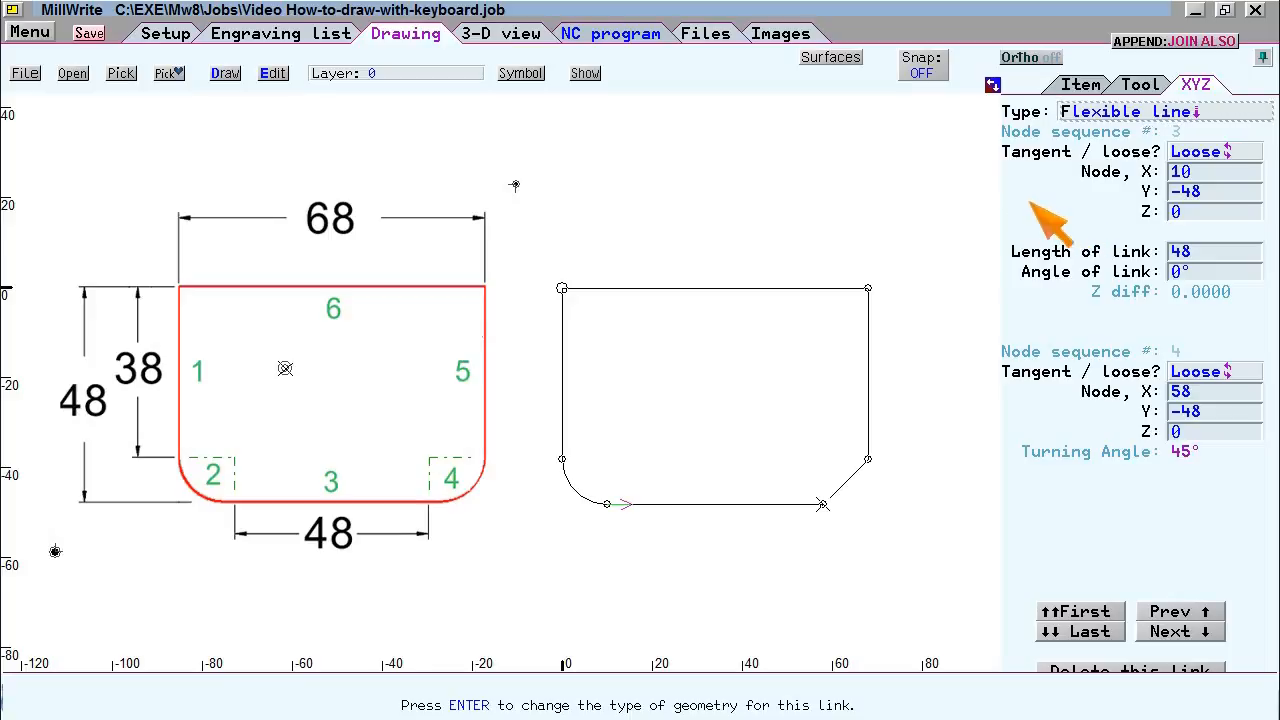
left_click(865, 197)
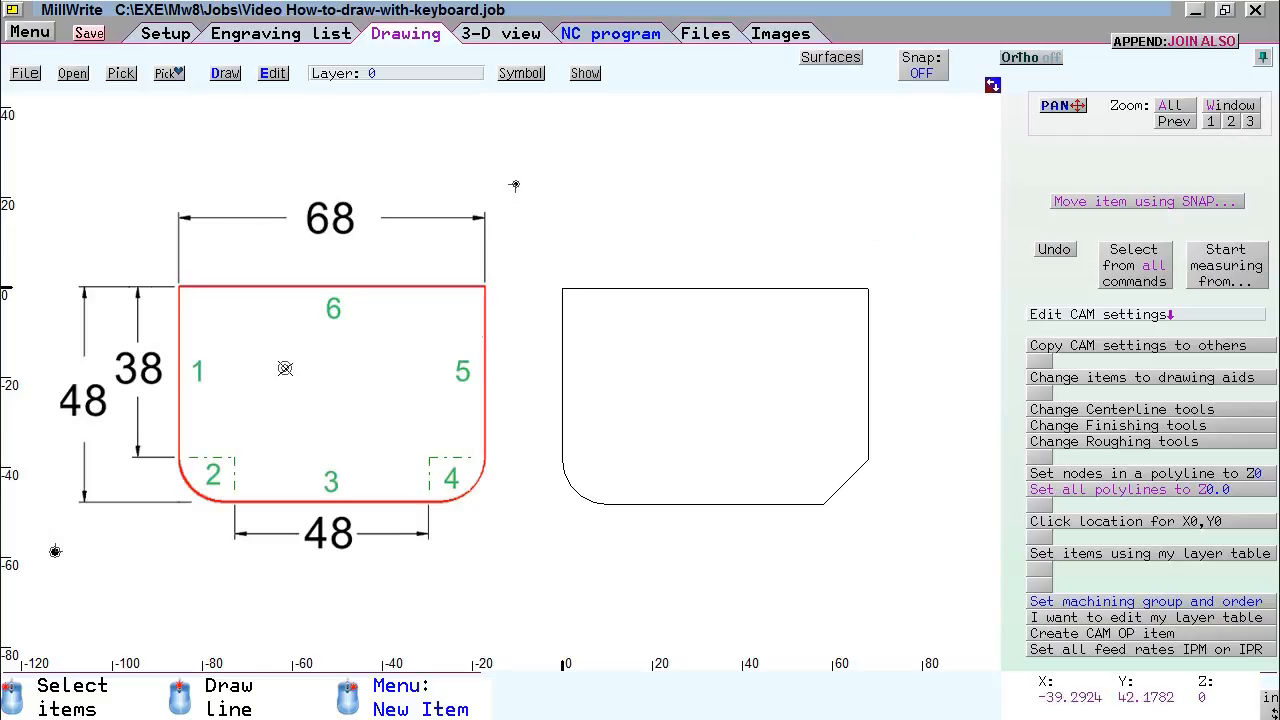
Step: Turn the angled link at the polyline's lower-right corner into a fillet by value 10, using the nodes-in-a-polyline Fillet option
left_click(276, 74)
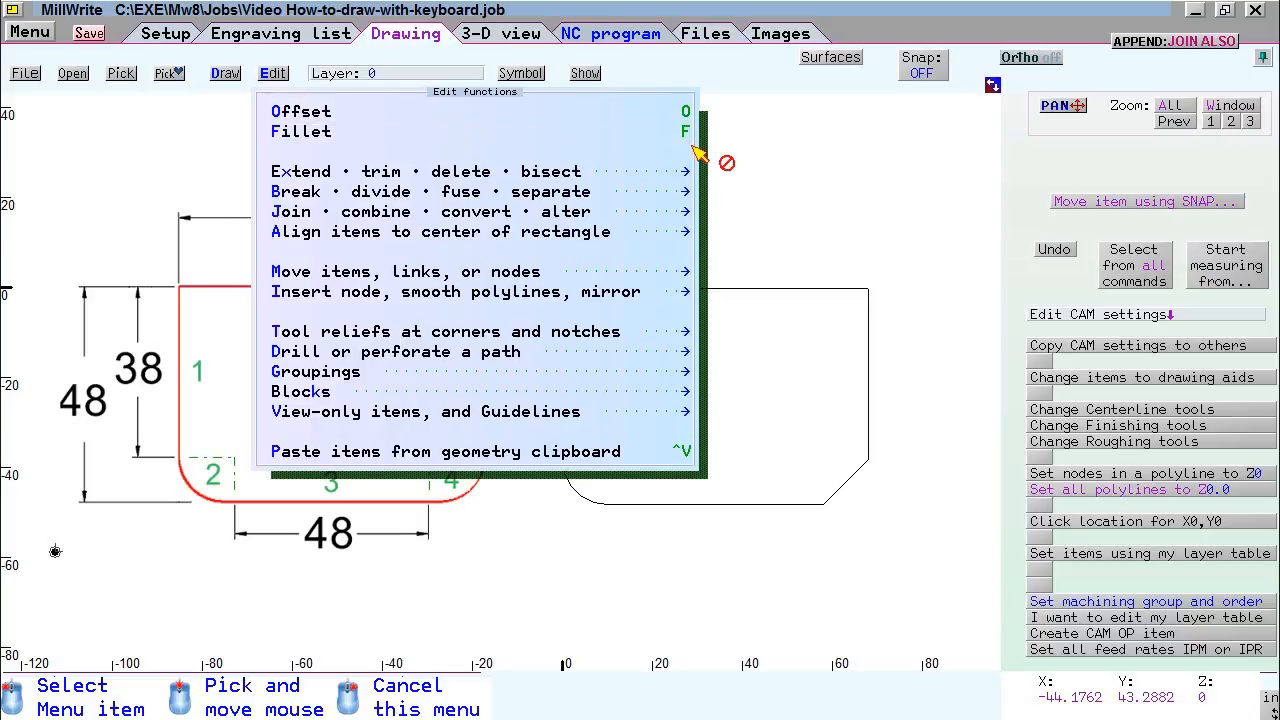
left_click(601, 128)
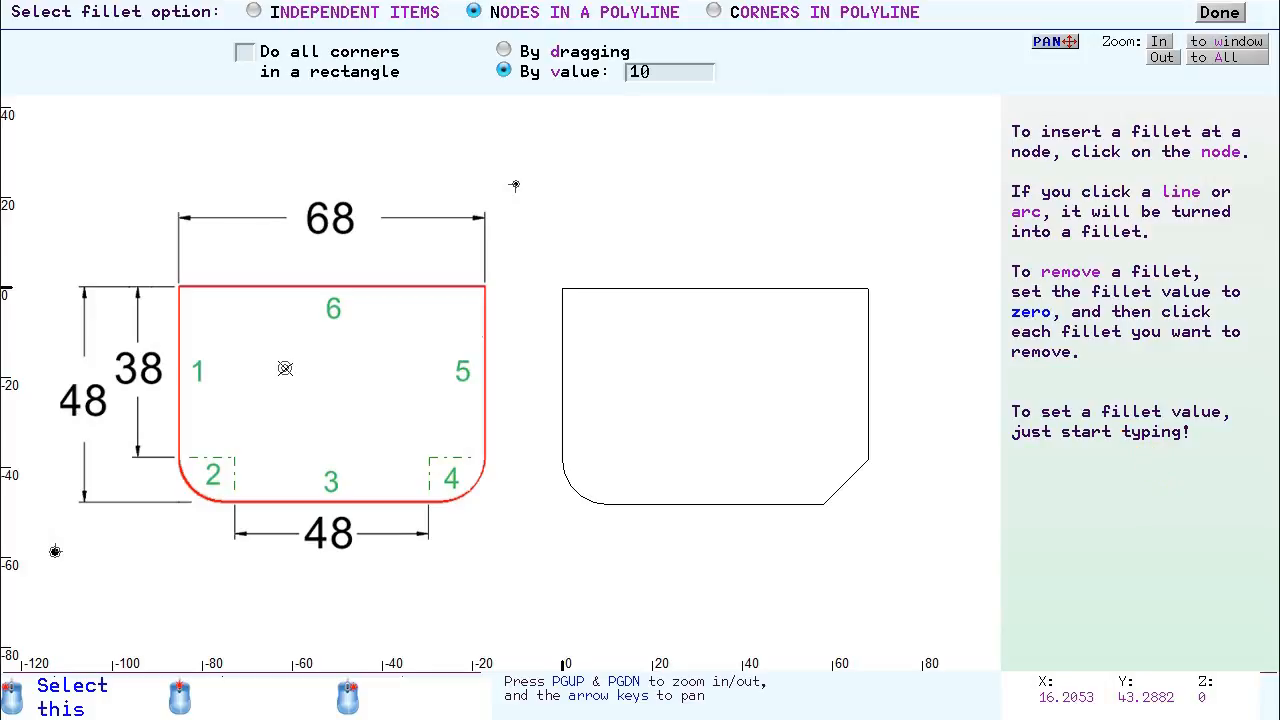
left_click(672, 74)
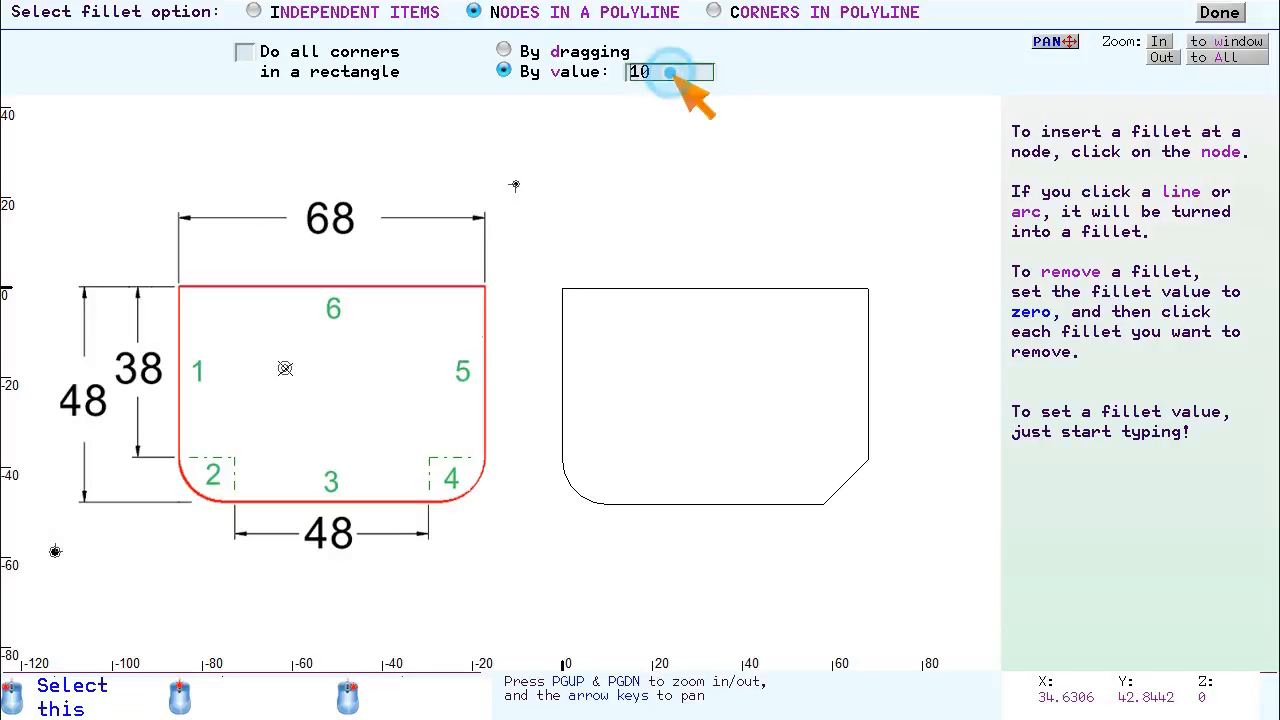
type("10")
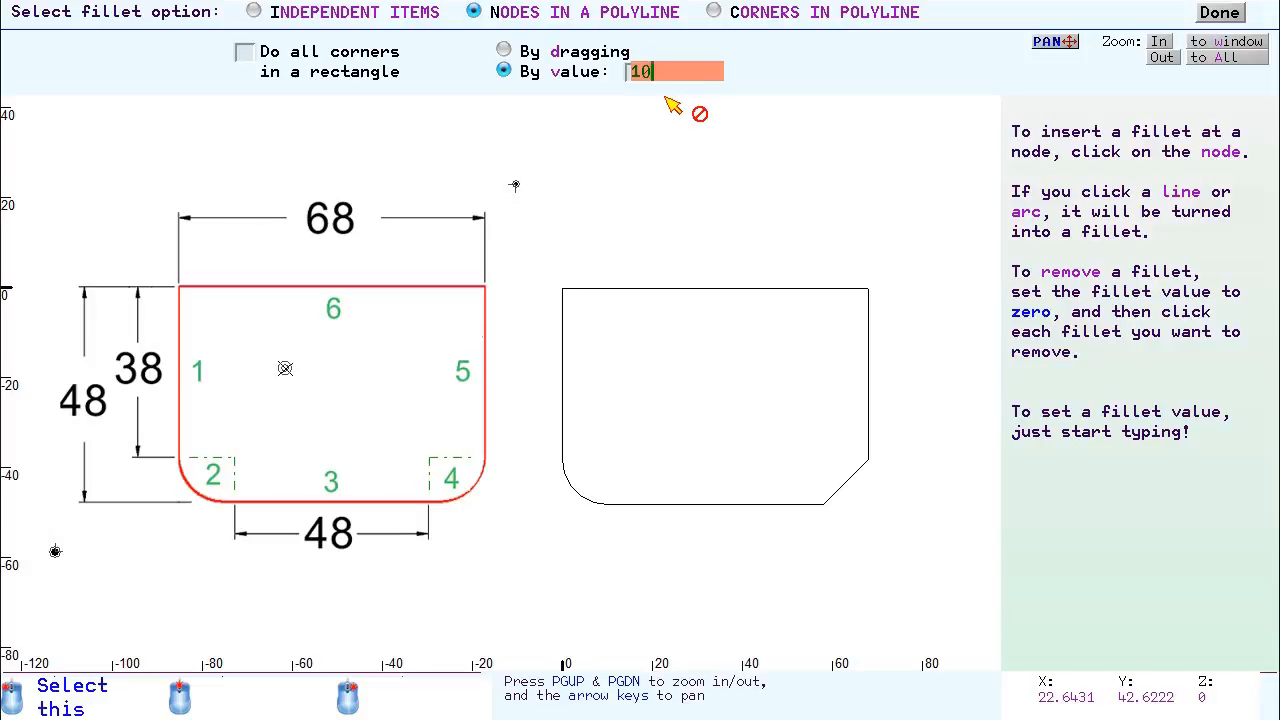
key("Escape")
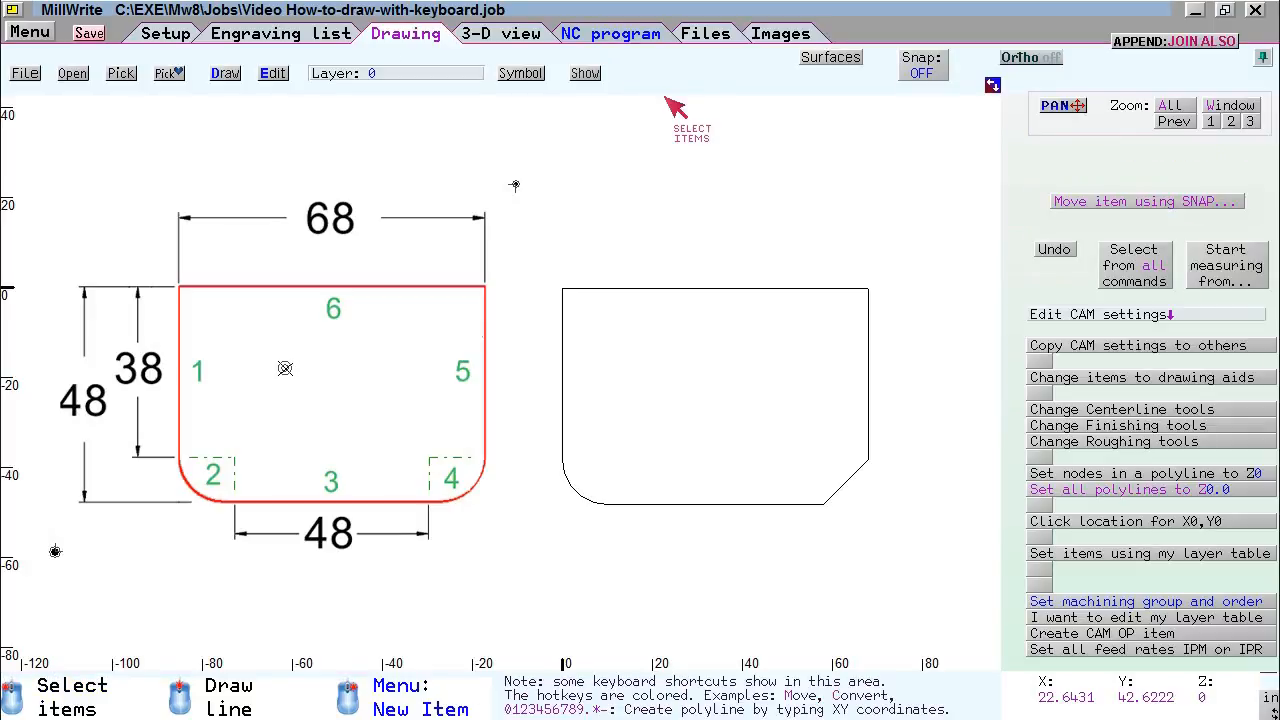
key("f")
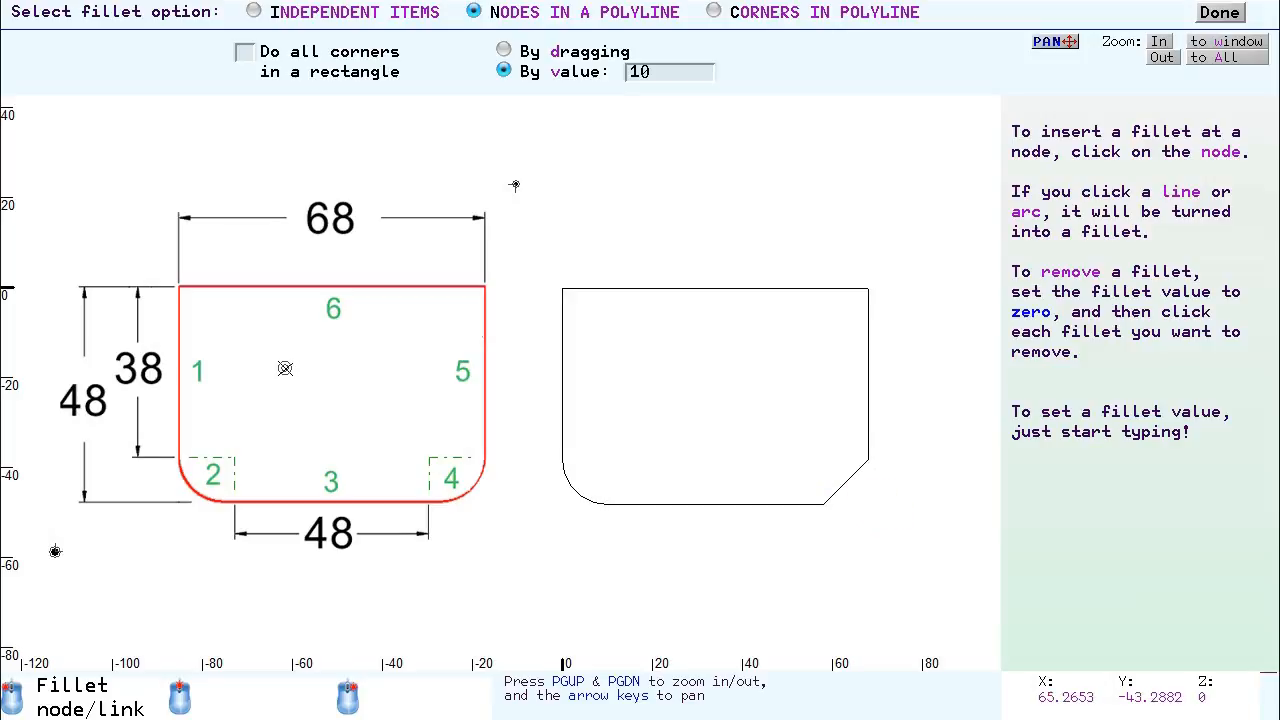
left_click(852, 477)
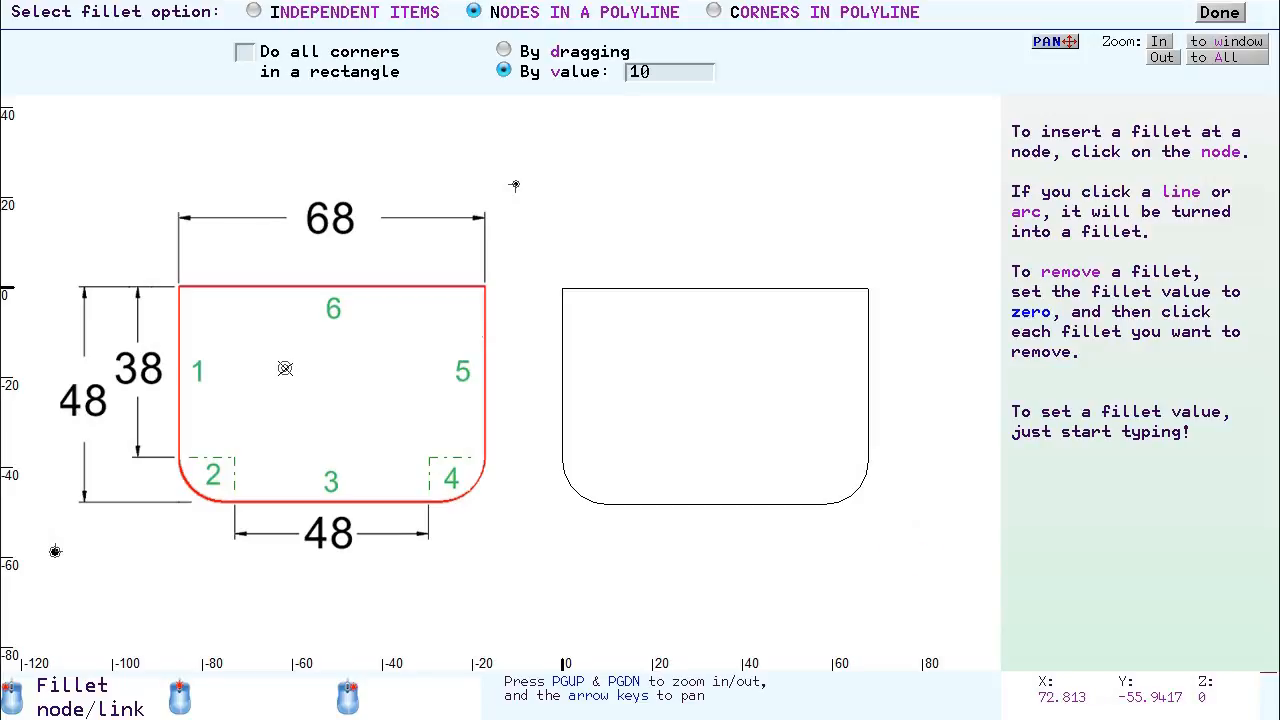
Step: Switch the Fillet tool to freehand sizing and enlarge the lower-right fillet to a radius of about 26
left_click(541, 61)
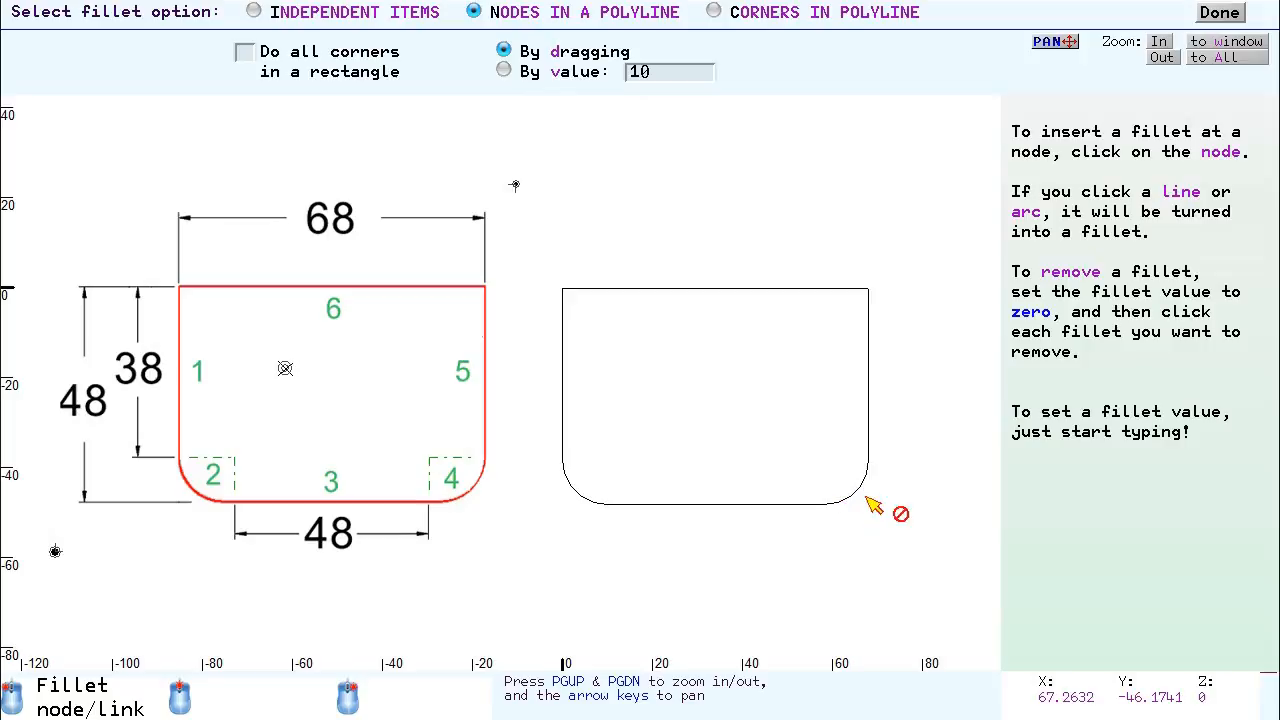
left_click_drag(859, 492, 836, 475)
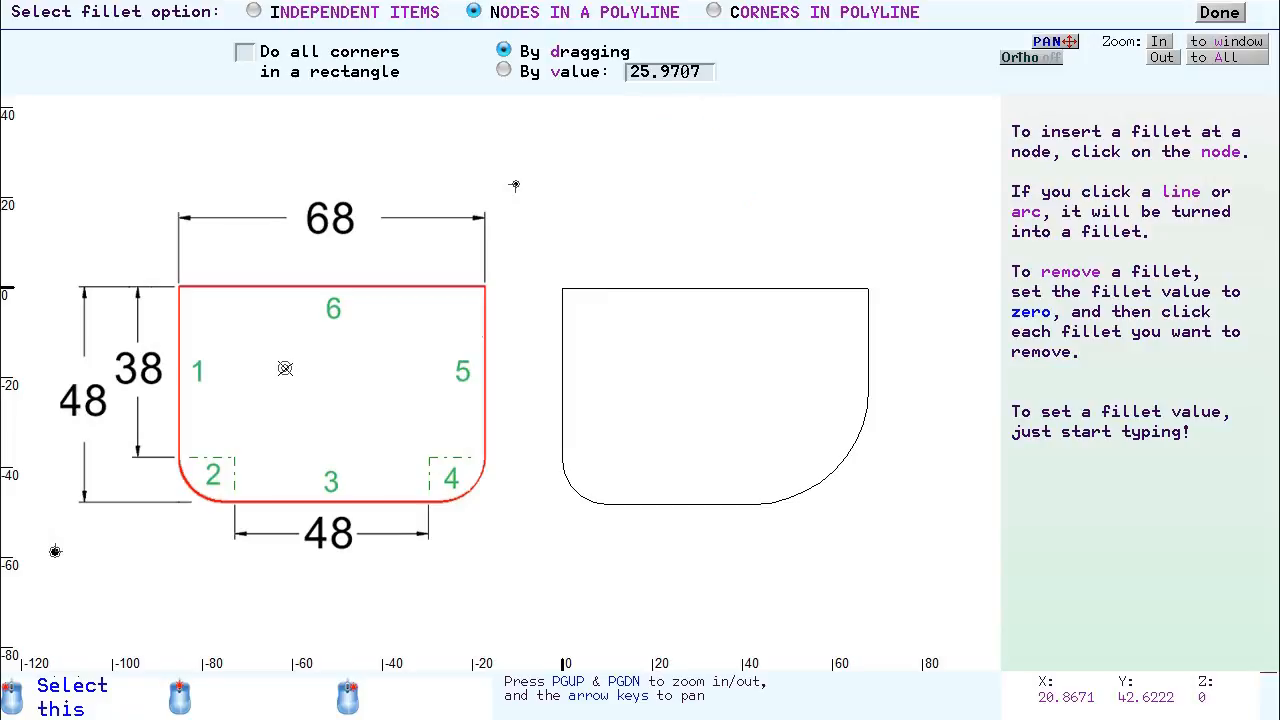
Step: Set the fillet value to 0 and remove the fillets from the polyline's lower-right and lower-left corners
type("0")
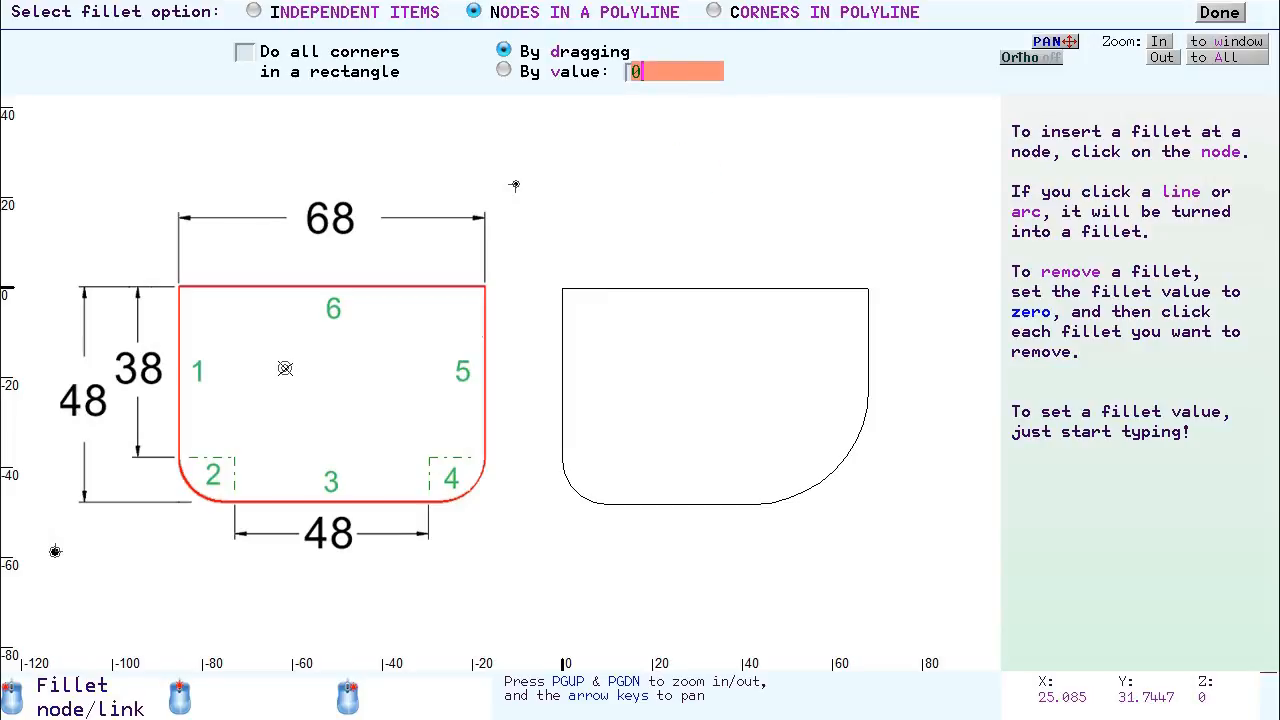
key("Return")
left_click(829, 477)
left_click(576, 492)
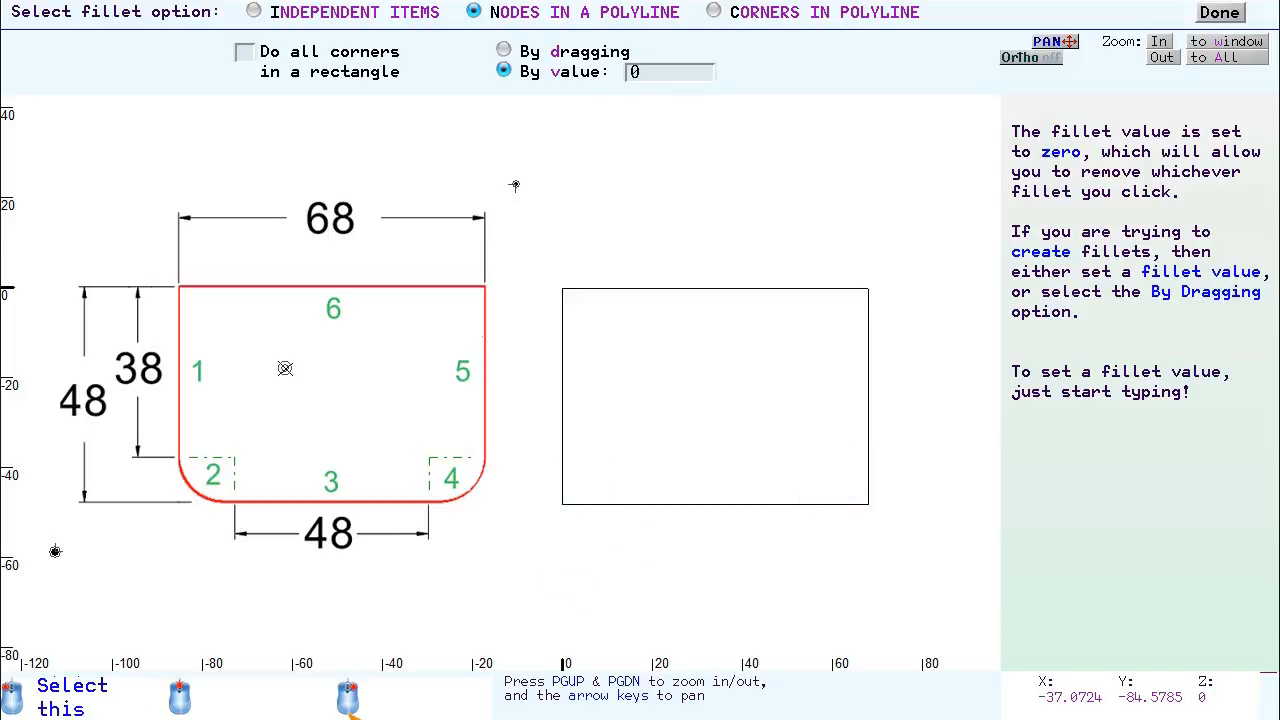